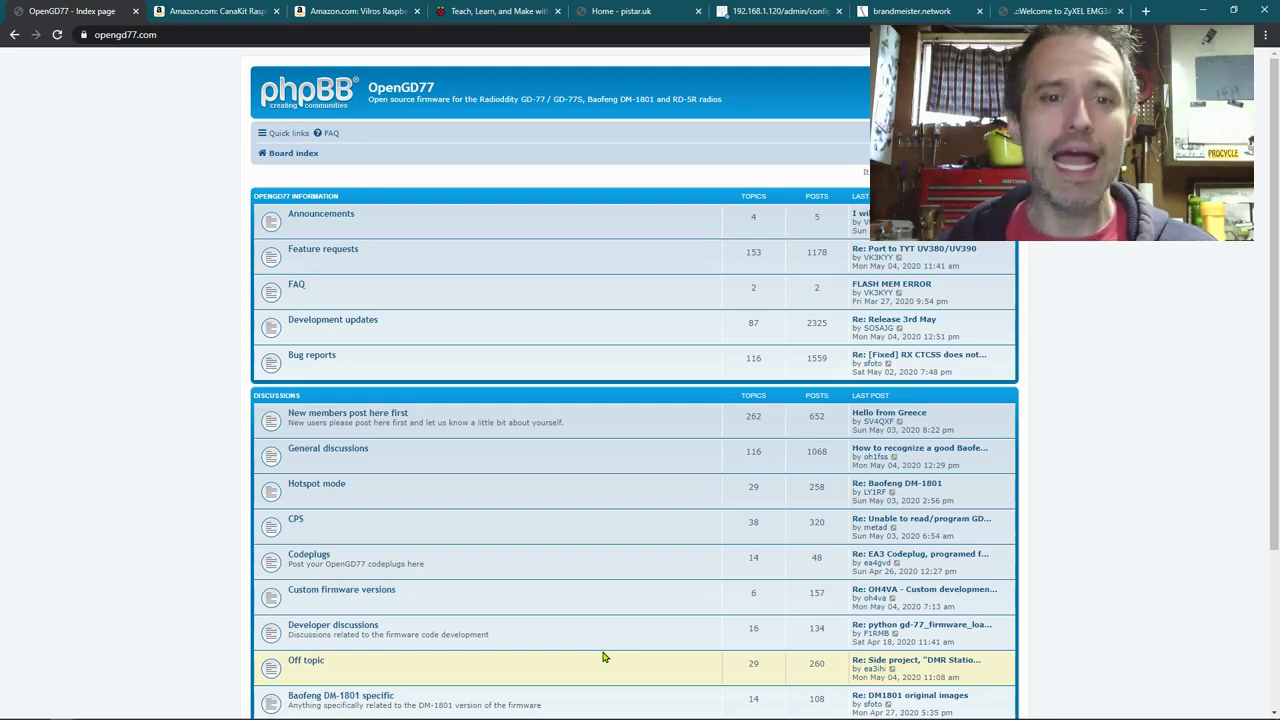
# Step: View the CanaKit Raspberry Pi 3 B+ listing on Amazon
pyautogui.click(217, 9)
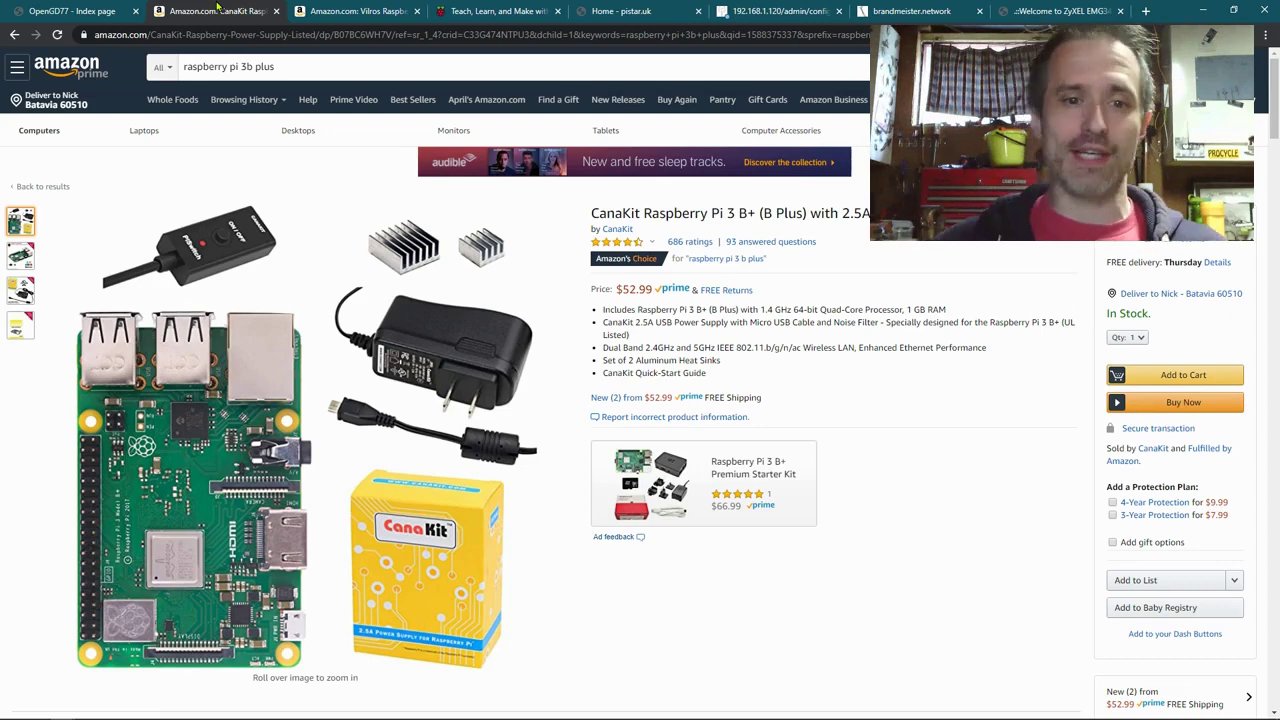
pyautogui.moveTo(20, 325)
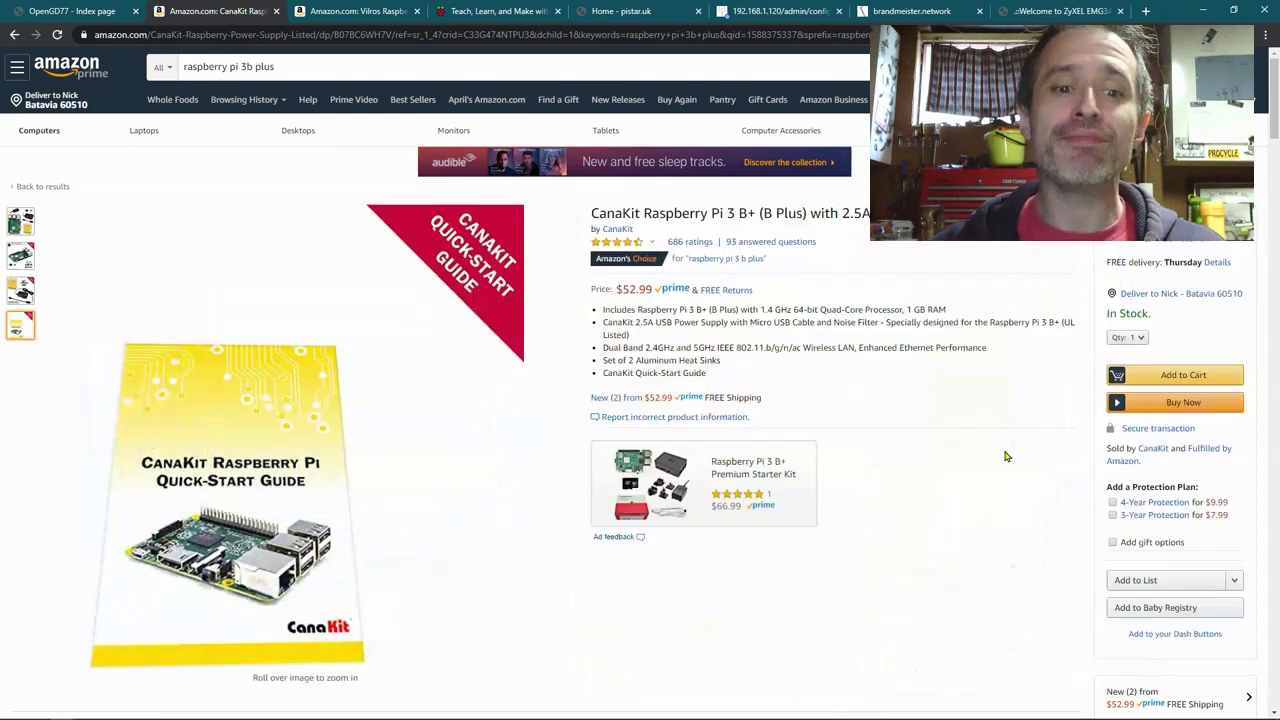
pyautogui.moveTo(12, 222)
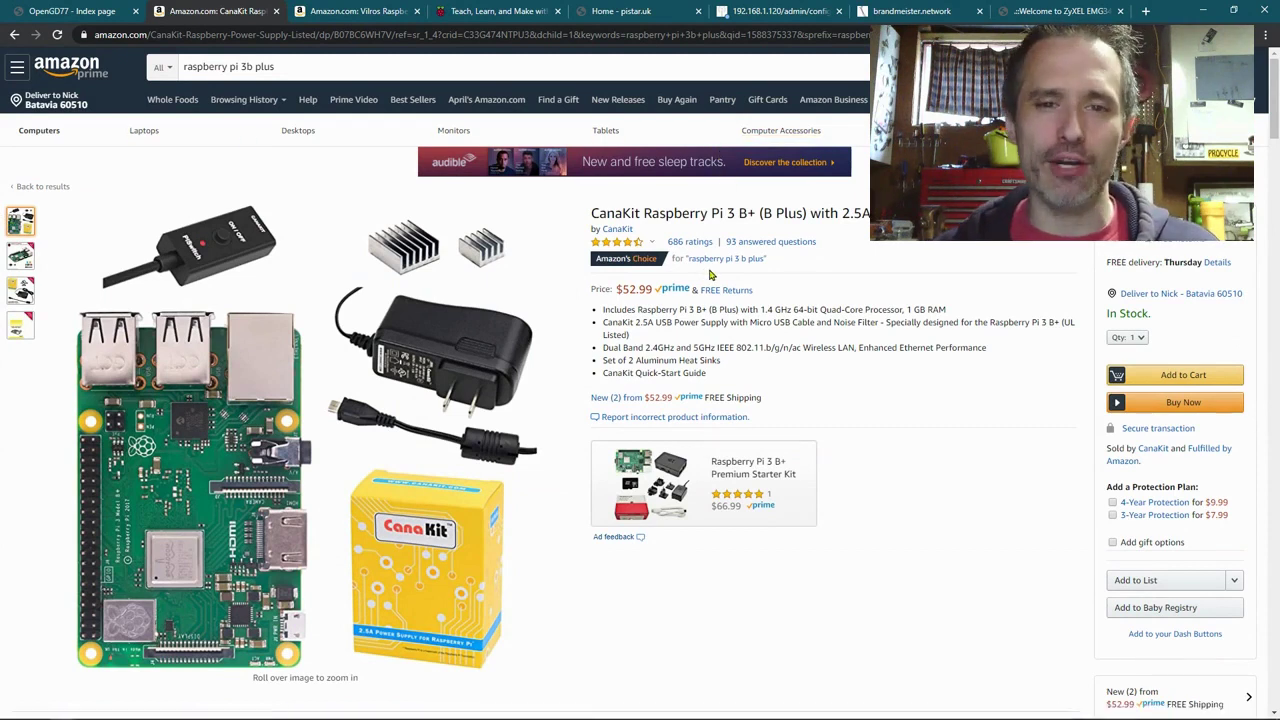
pyautogui.moveTo(436, 244)
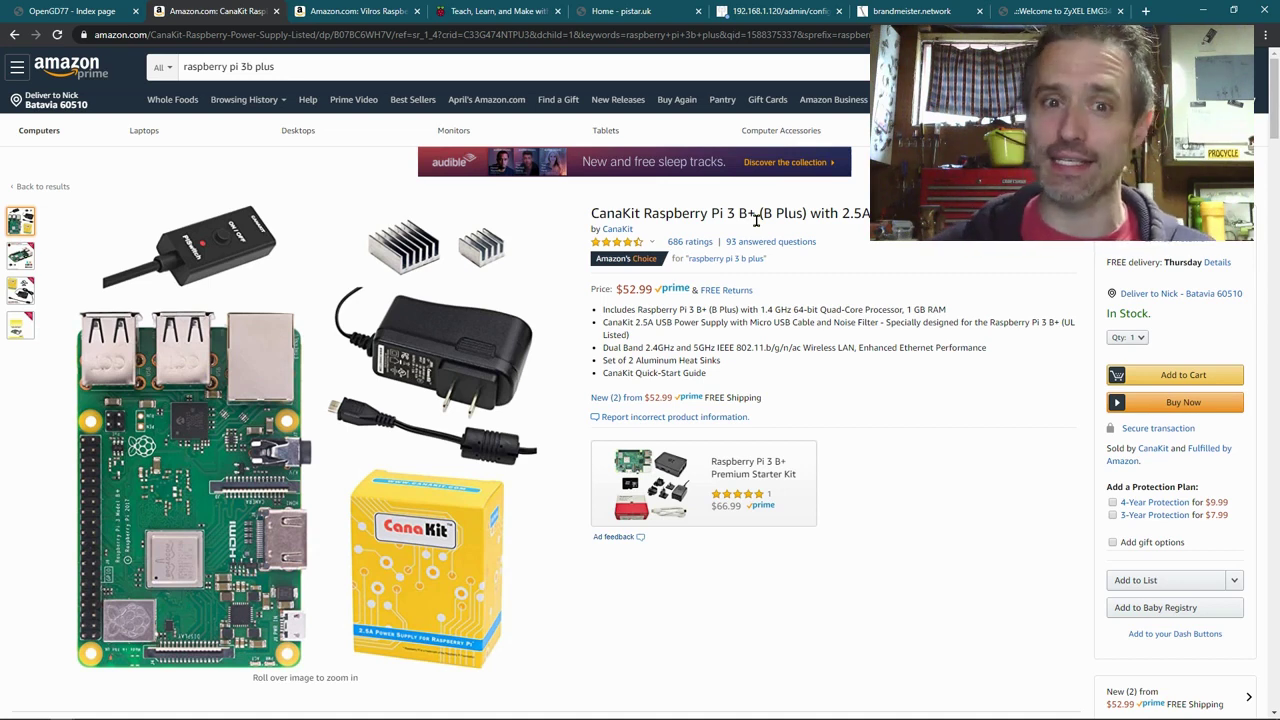
# Step: Show the Vilros Raspberry Pi Zero W kit listing and enlarge its photo, zooming in and out
pyautogui.click(352, 9)
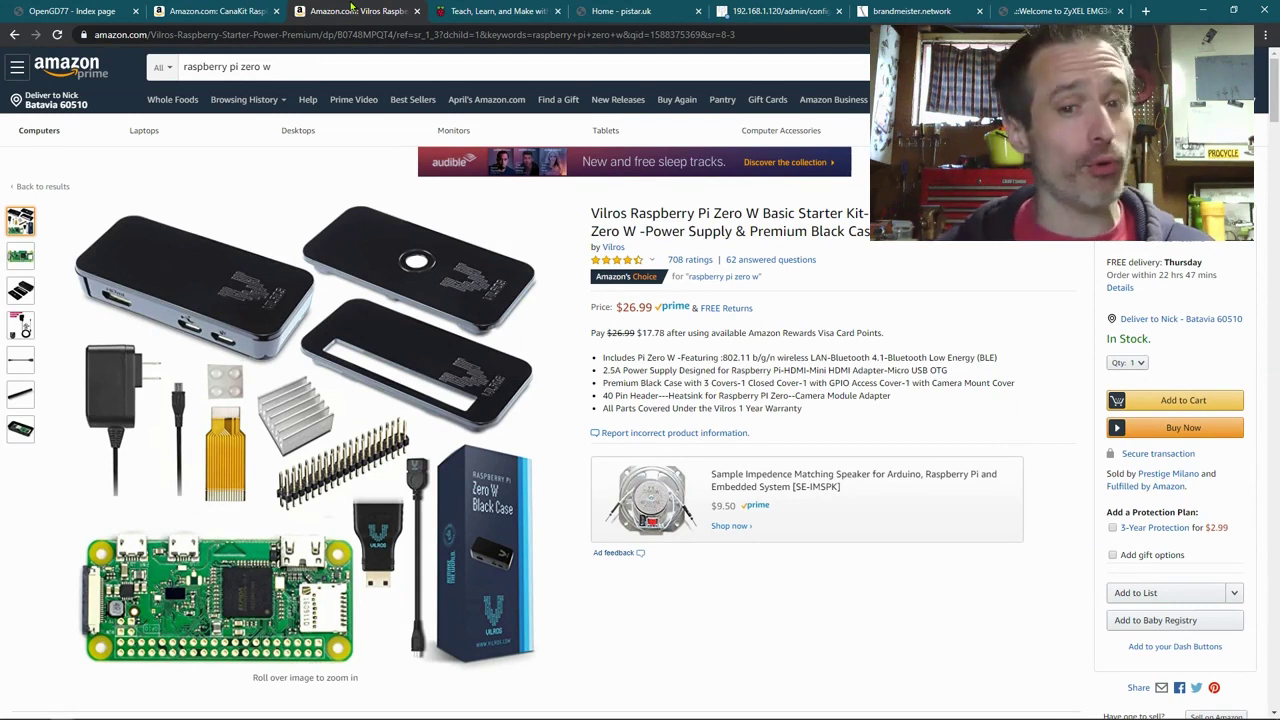
pyautogui.moveTo(408, 480)
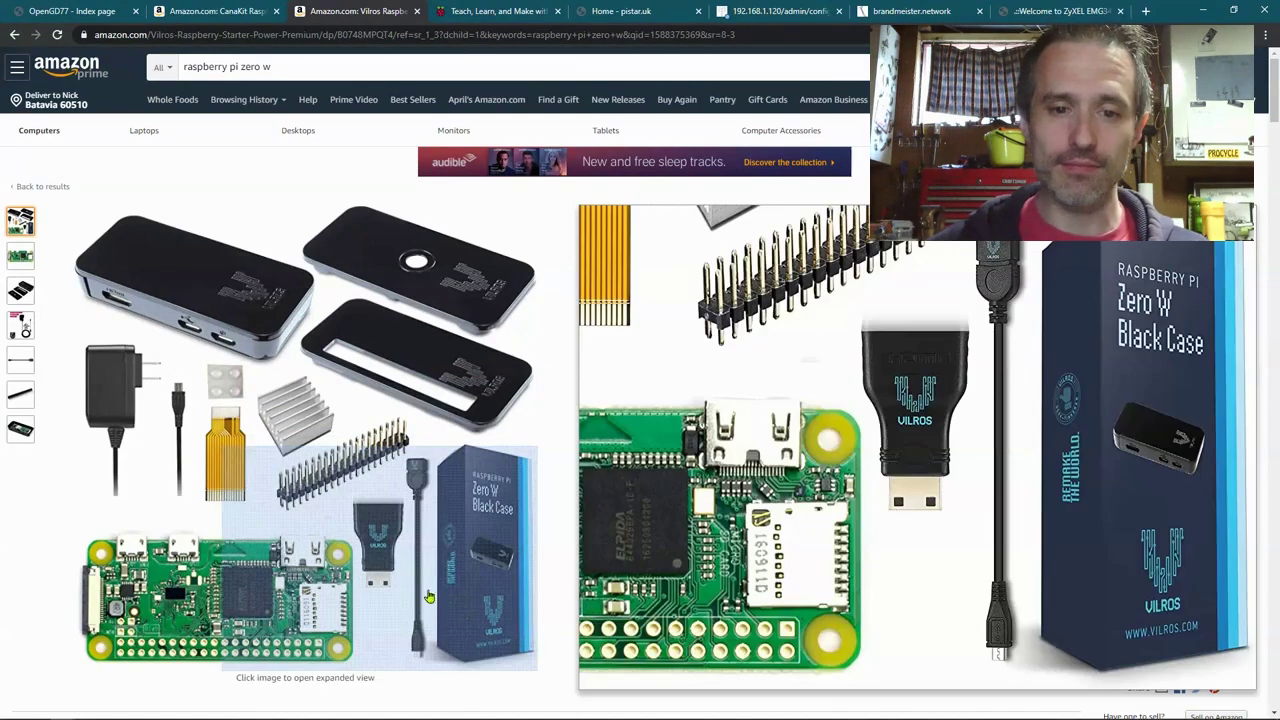
pyautogui.click(428, 597)
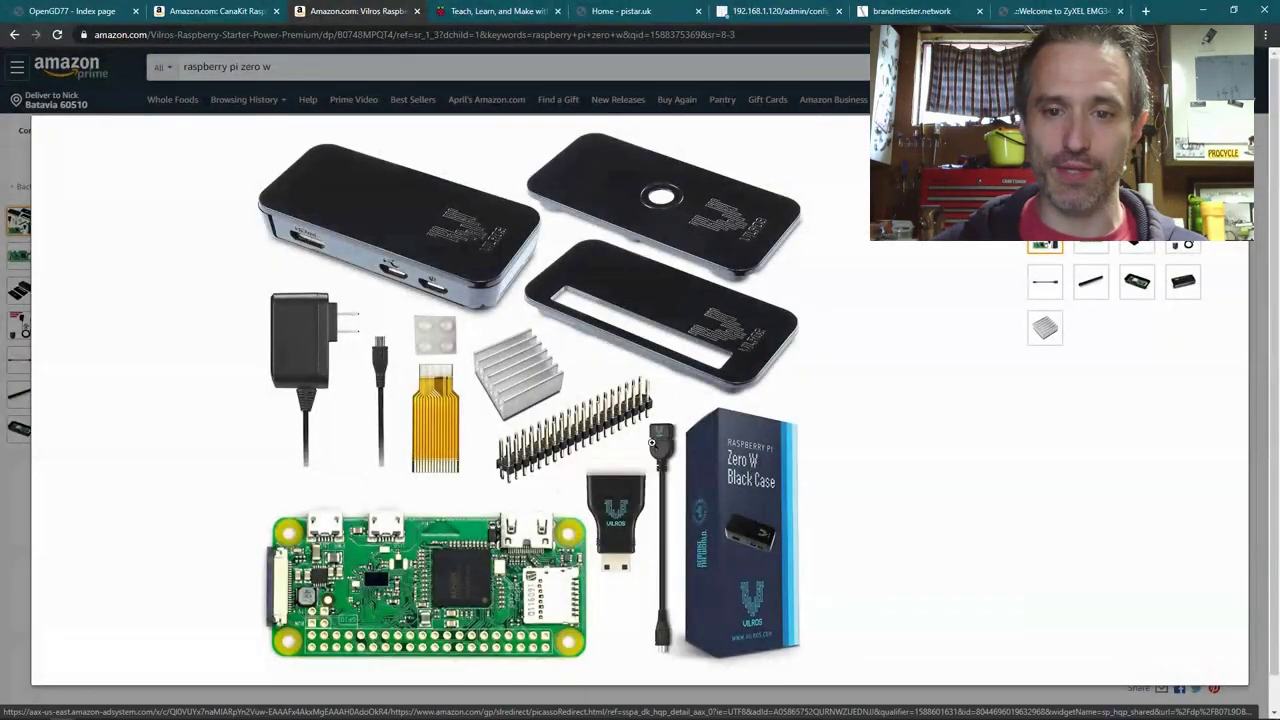
pyautogui.click(660, 470)
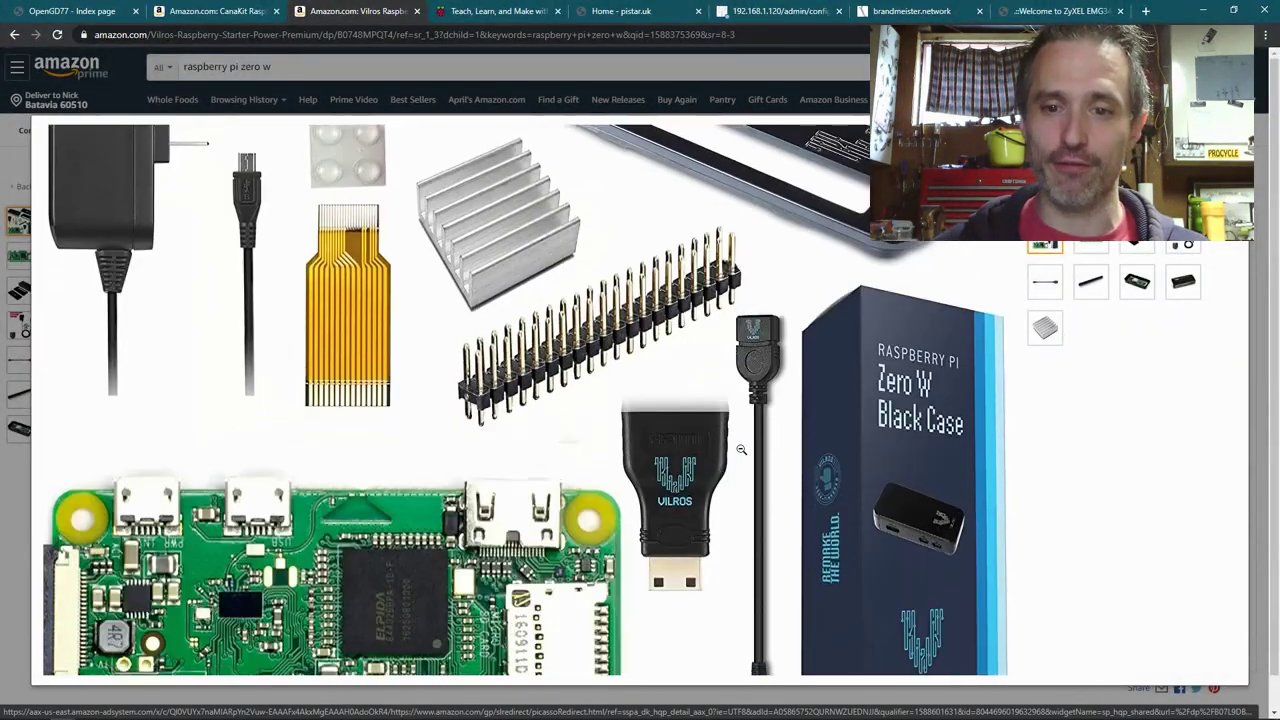
pyautogui.click(600, 452)
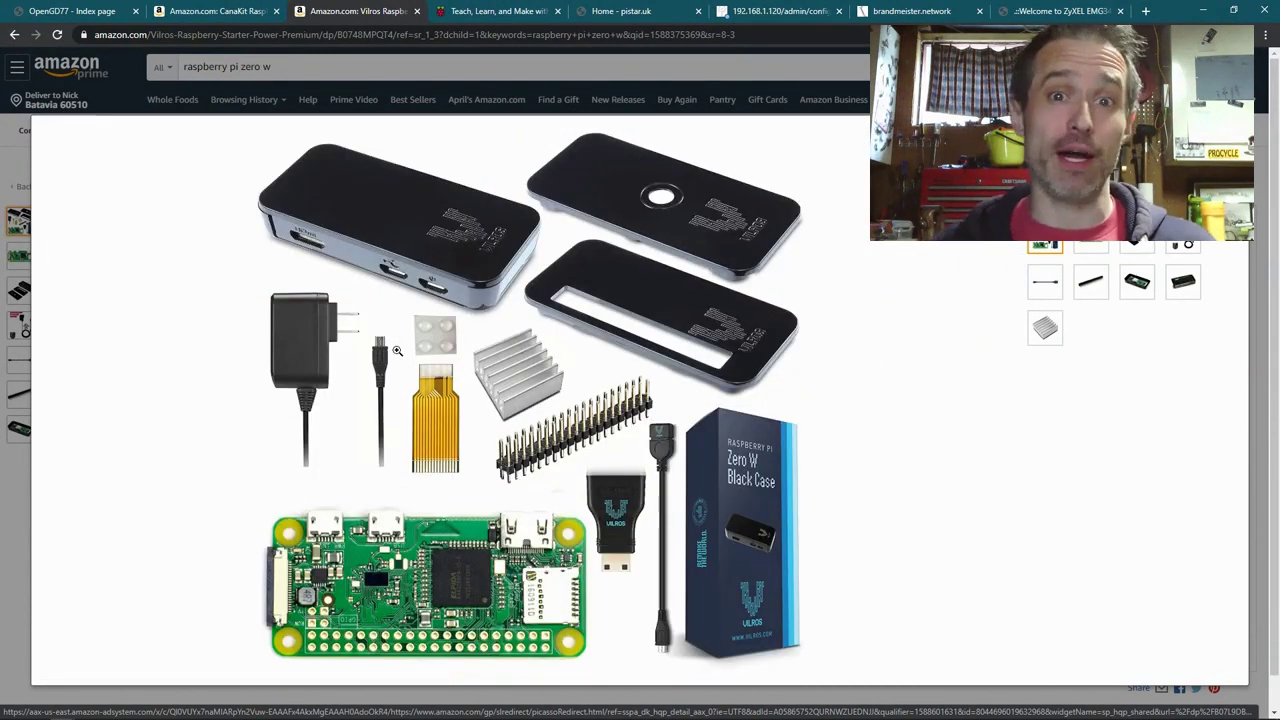
# Step: Open the Pi-Star Downloads page listing images such as Pi-Star_RPi_V4.1.0_26-Mar-2020.zip
pyautogui.click(503, 9)
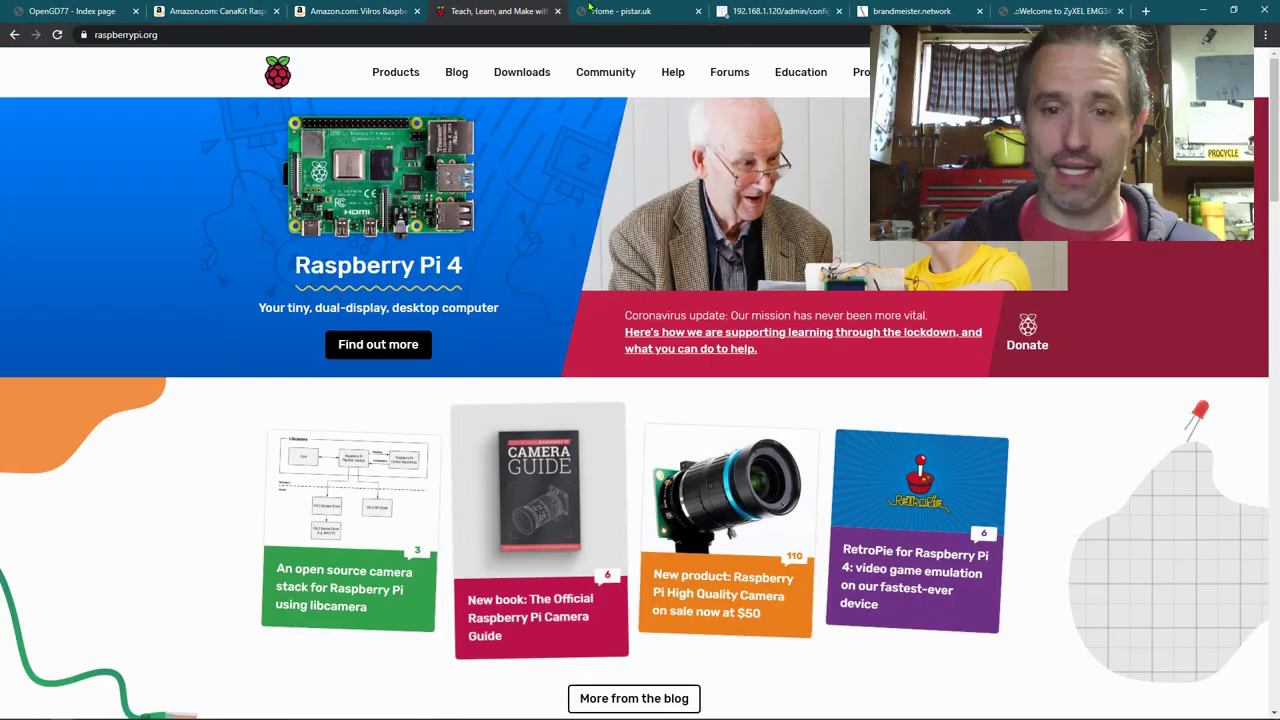
pyautogui.click(656, 7)
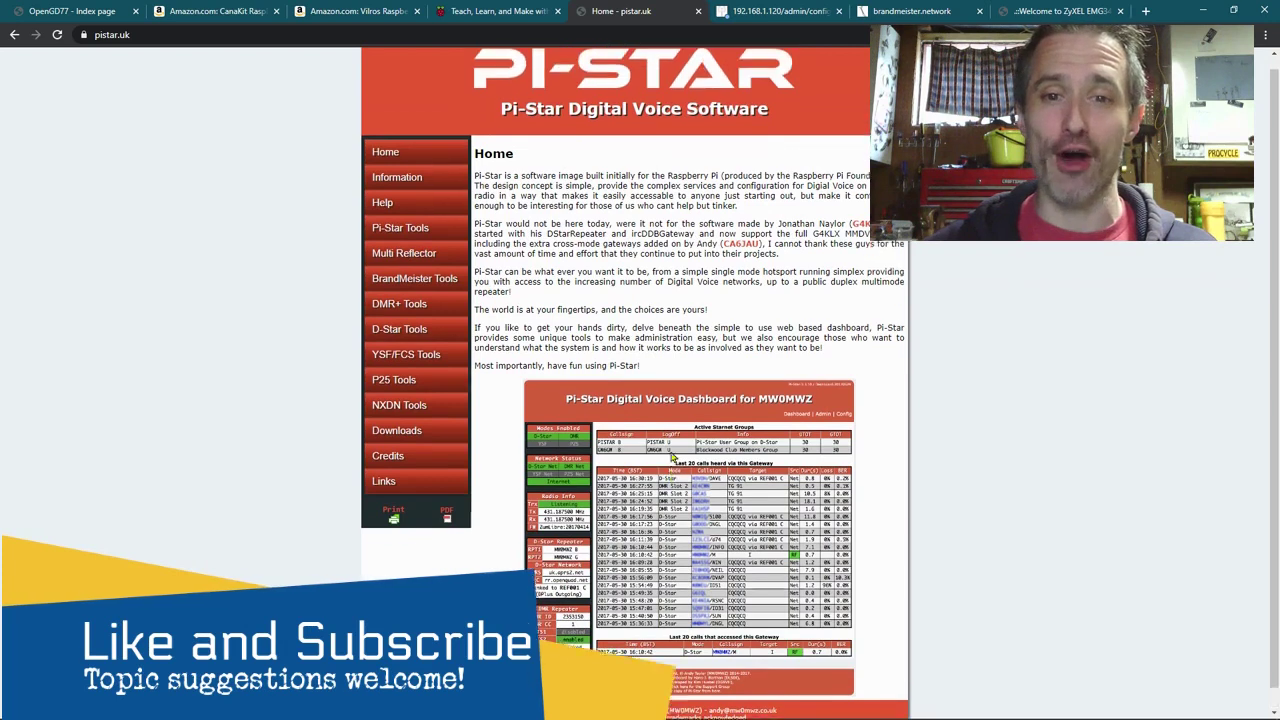
pyautogui.moveTo(396, 442)
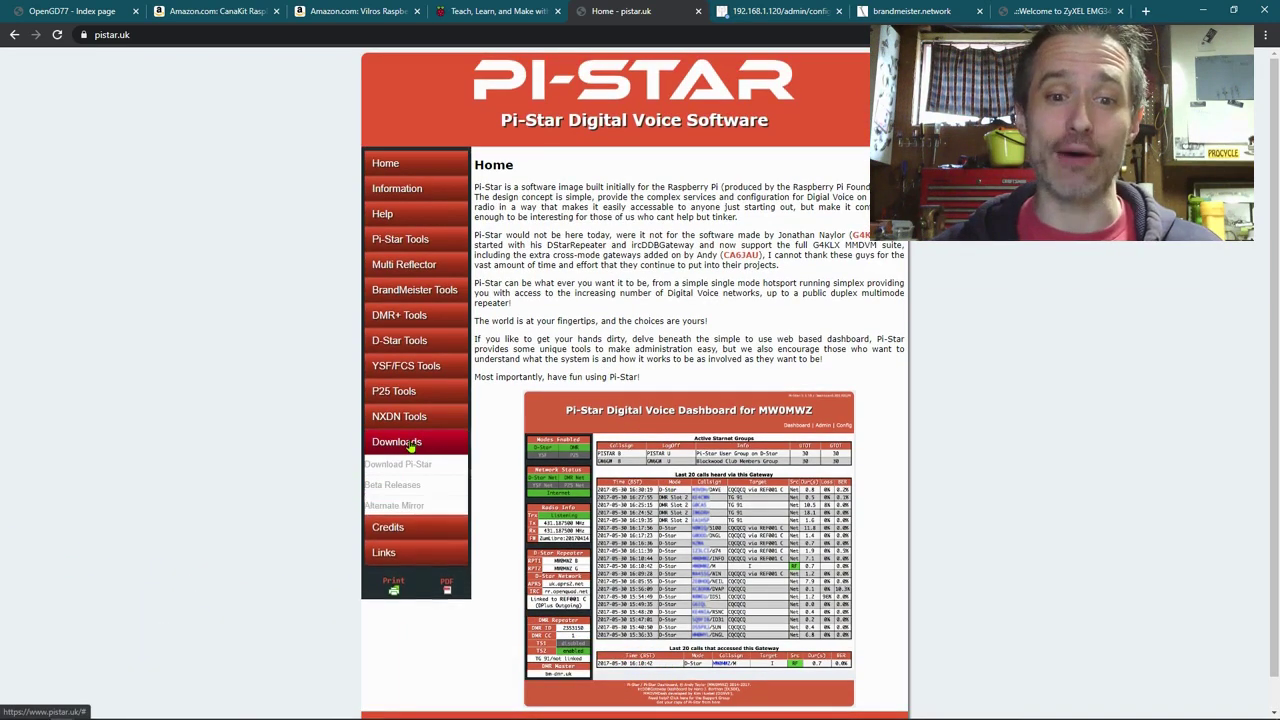
pyautogui.click(428, 465)
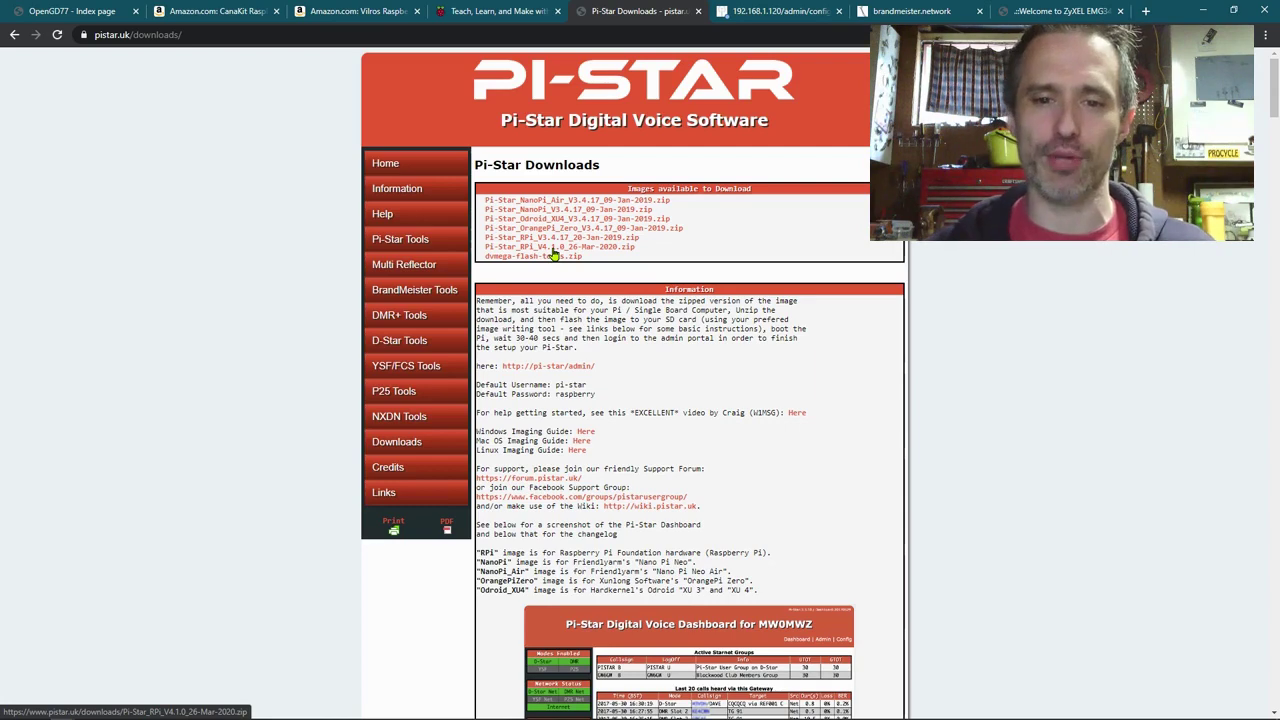
pyautogui.scroll(-4, 664, 311)
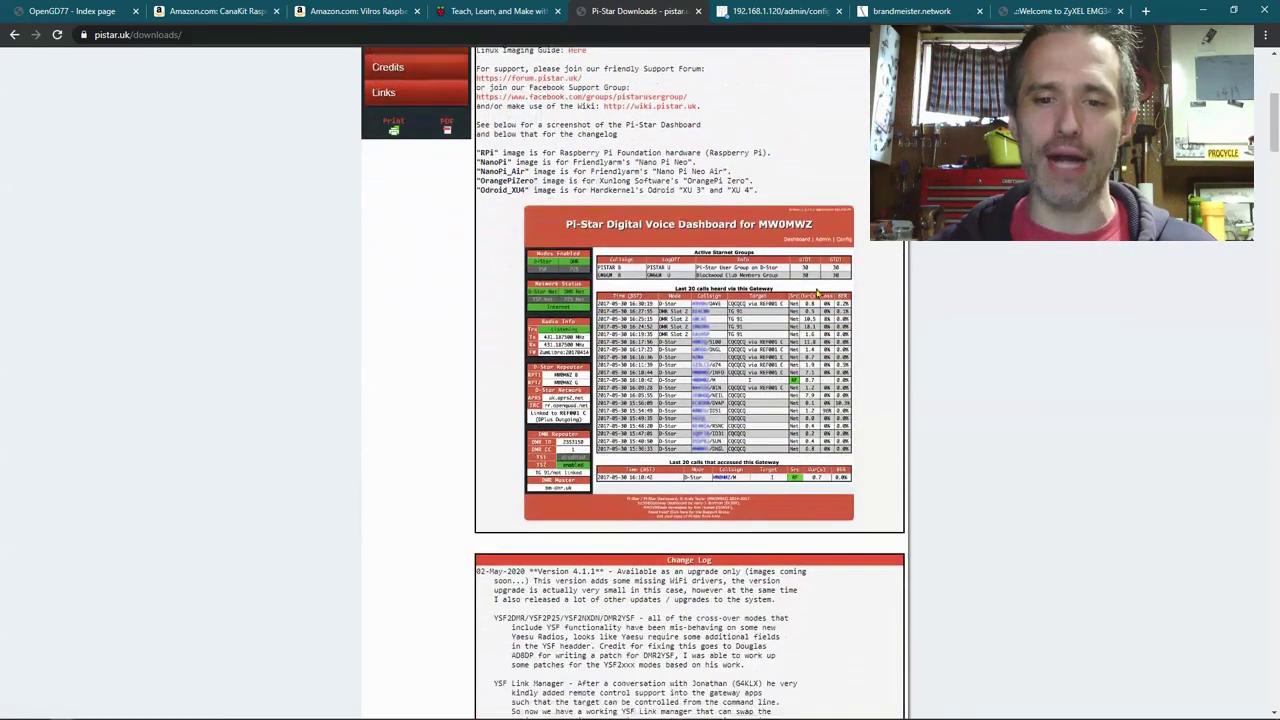
pyautogui.scroll(4, 843, 353)
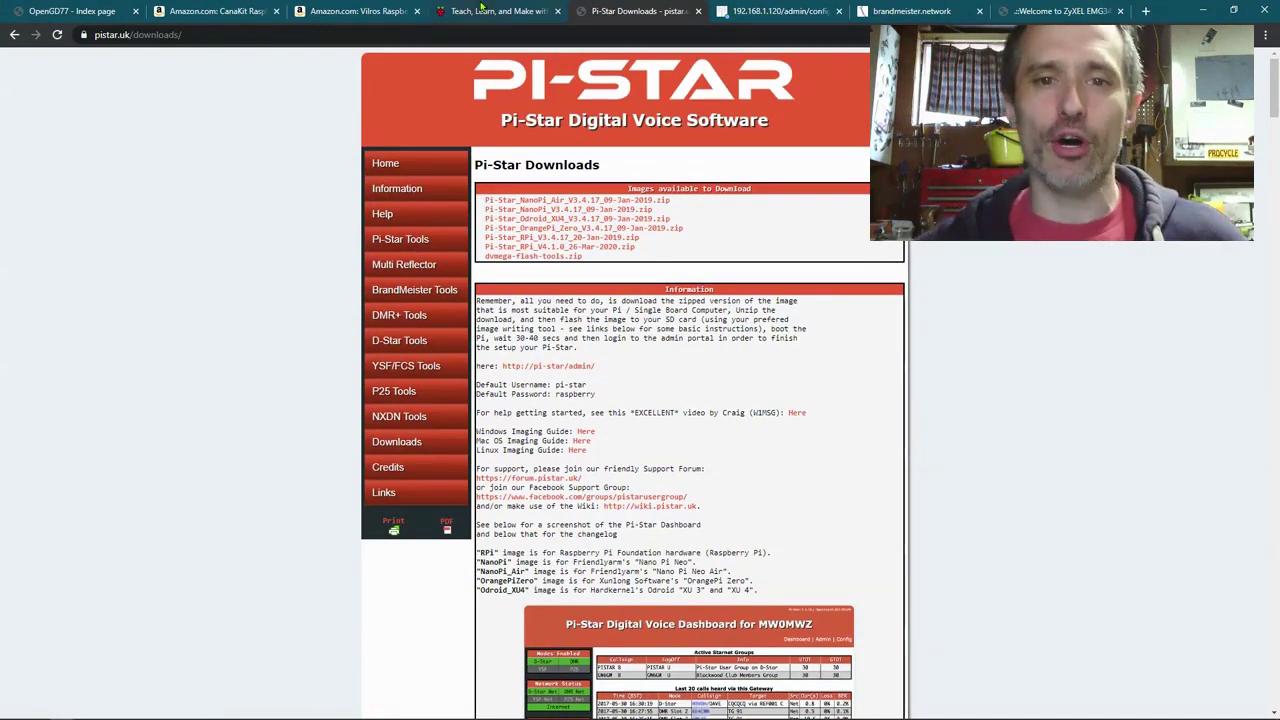
# Step: Download the Pi-Star_RPi_V3.4.17_20-Jan-2019.zip image
pyautogui.click(629, 239)
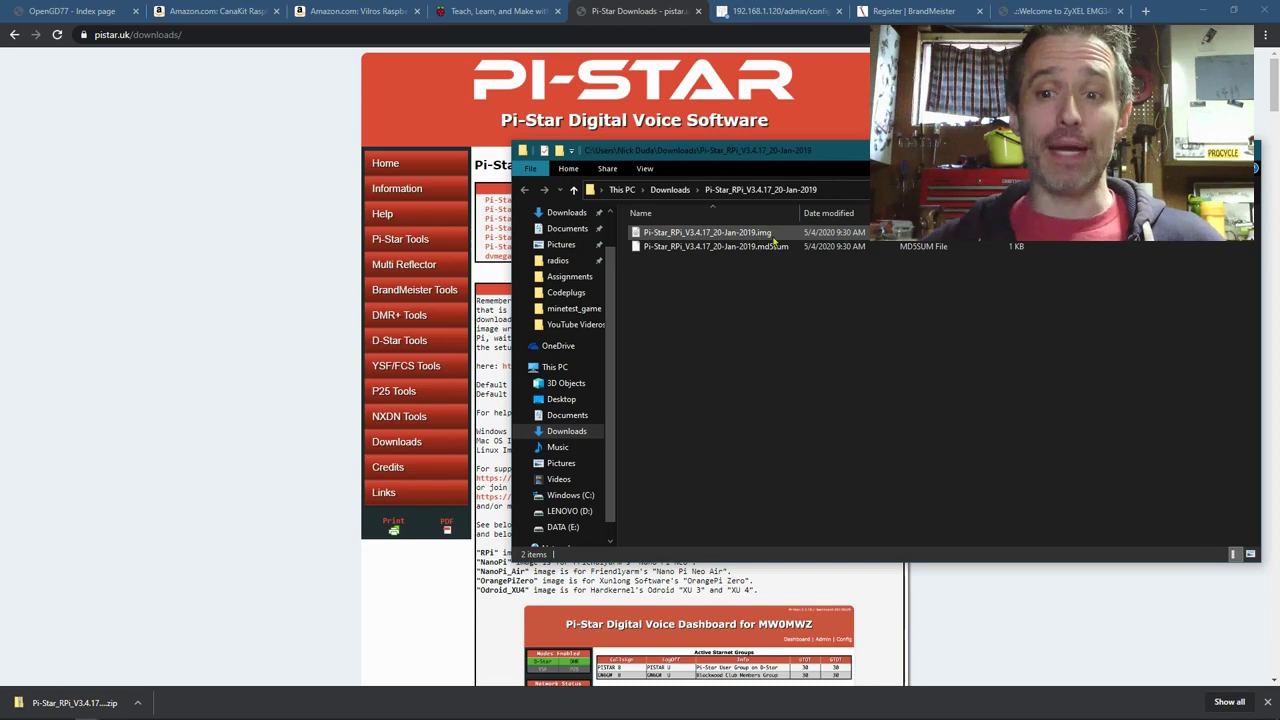
# Step: Download Raspberry Pi Imager for Windows from the raspberrypi.org Downloads page
pyautogui.click(503, 10)
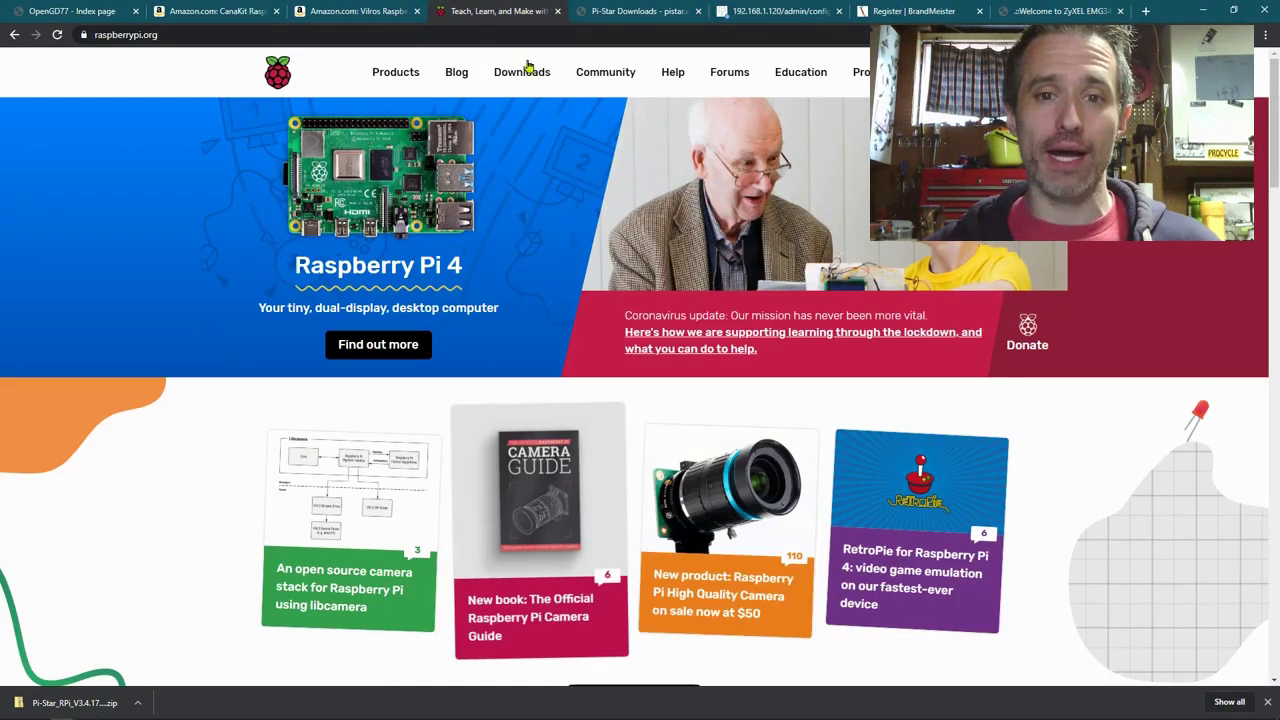
pyautogui.click(528, 85)
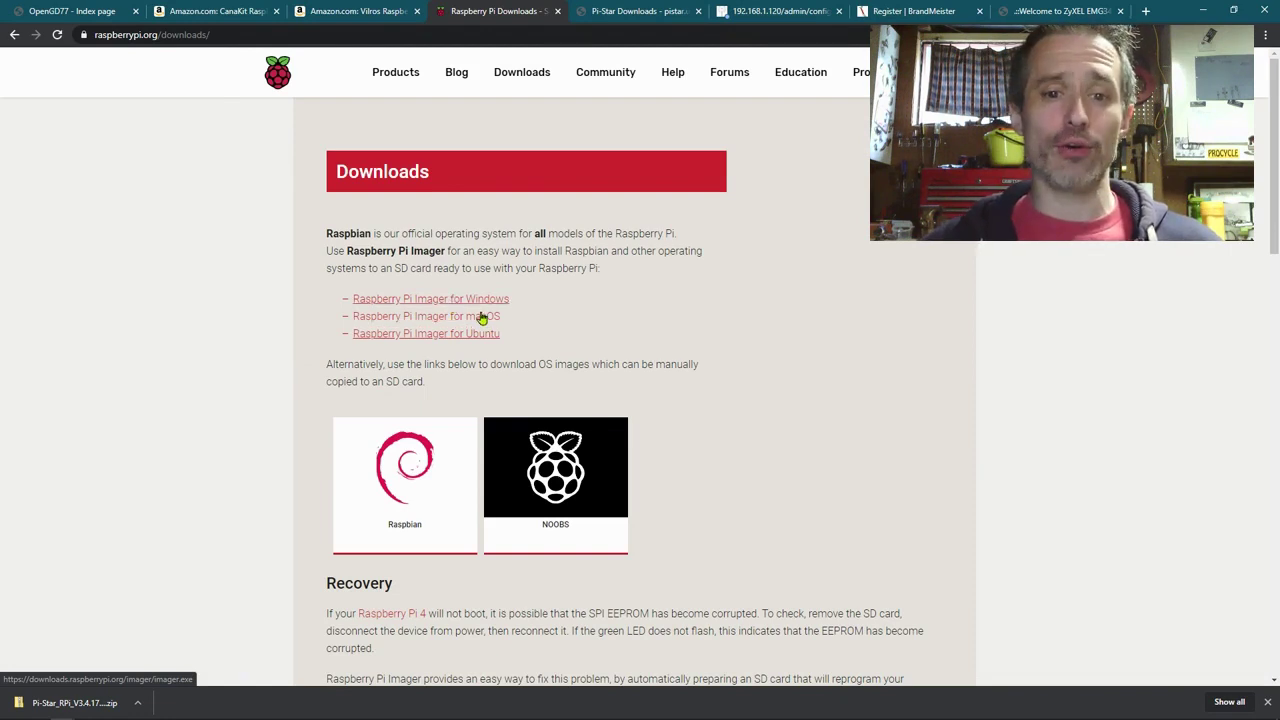
pyautogui.click(481, 300)
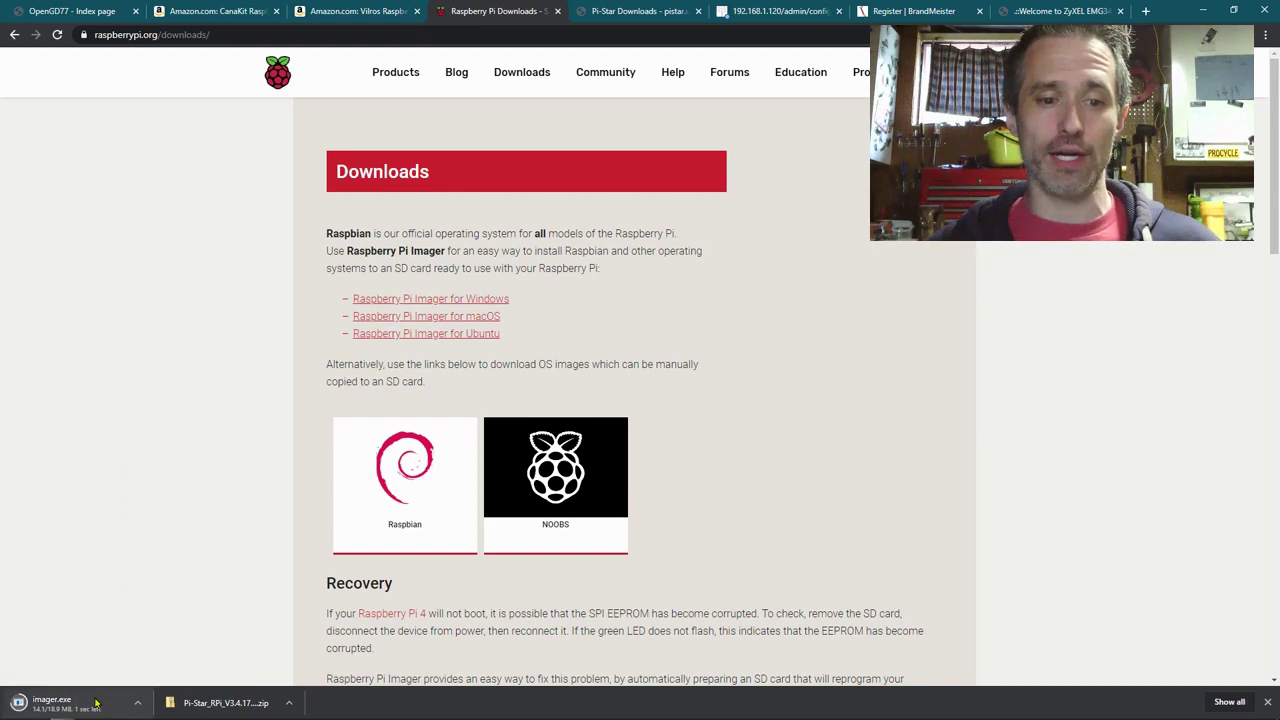
# Step: Run imager.exe and install Raspberry Pi Imager through to the completion screen
pyautogui.click(90, 706)
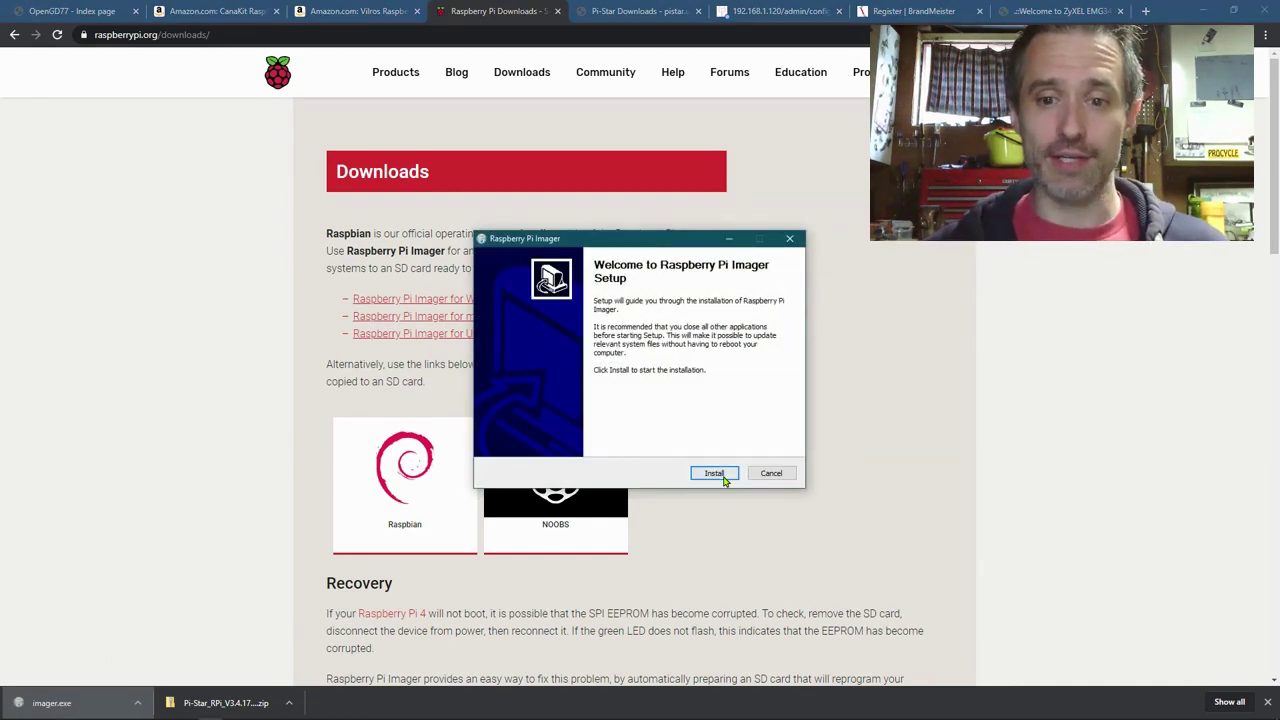
pyautogui.click(727, 478)
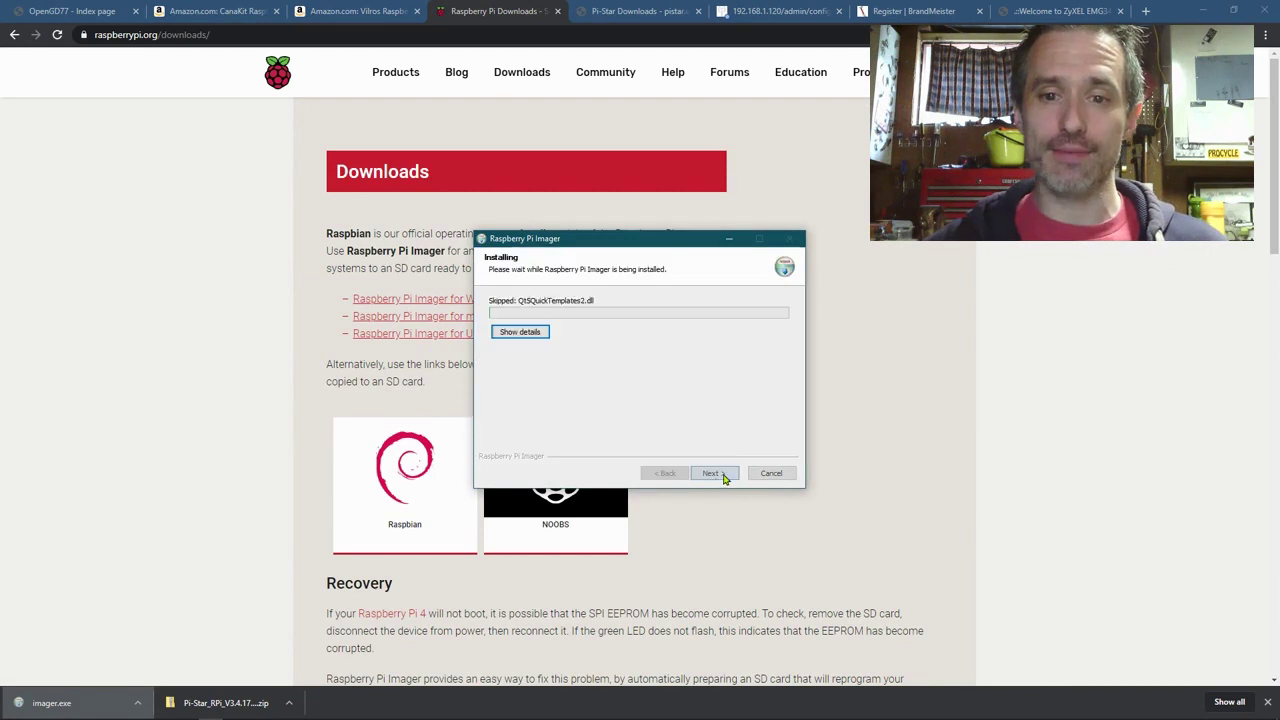
pyautogui.click(725, 476)
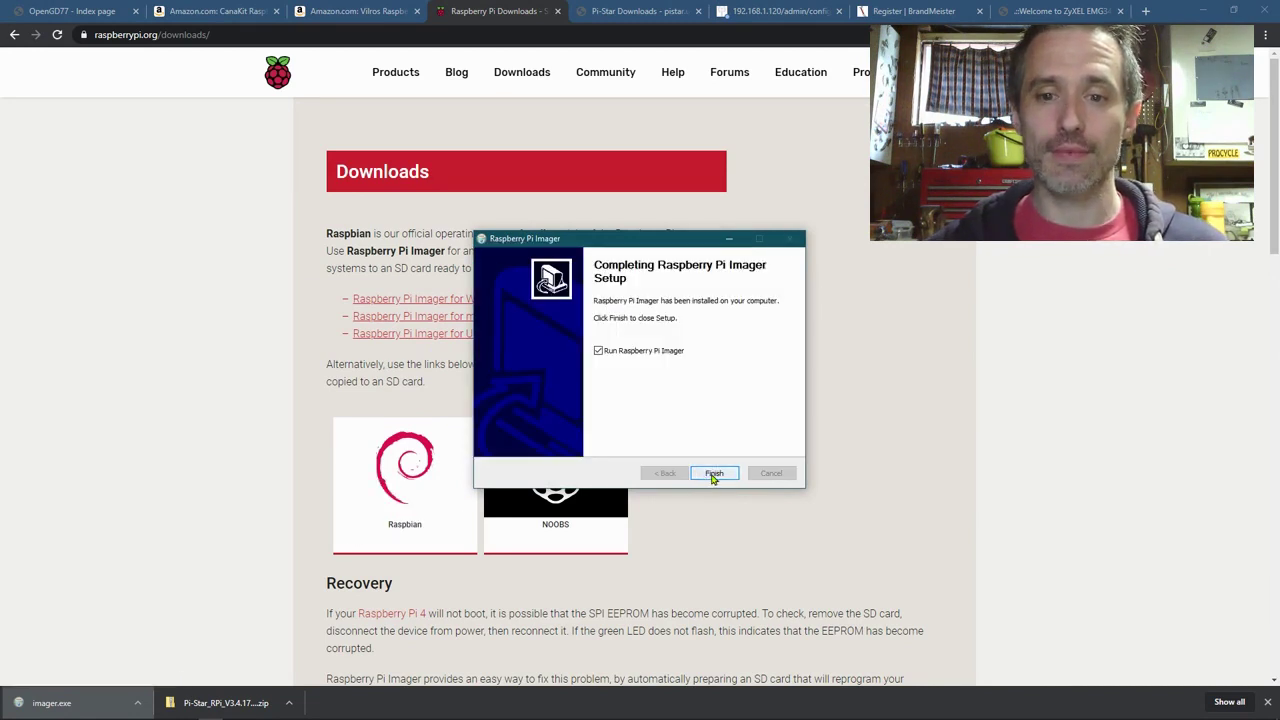
# Step: Choose PI-STAR_RPI_V3.4.17_20-JAN-2019.IMG as a custom image in Raspberry Pi Imager, then return to the browser
pyautogui.click(706, 479)
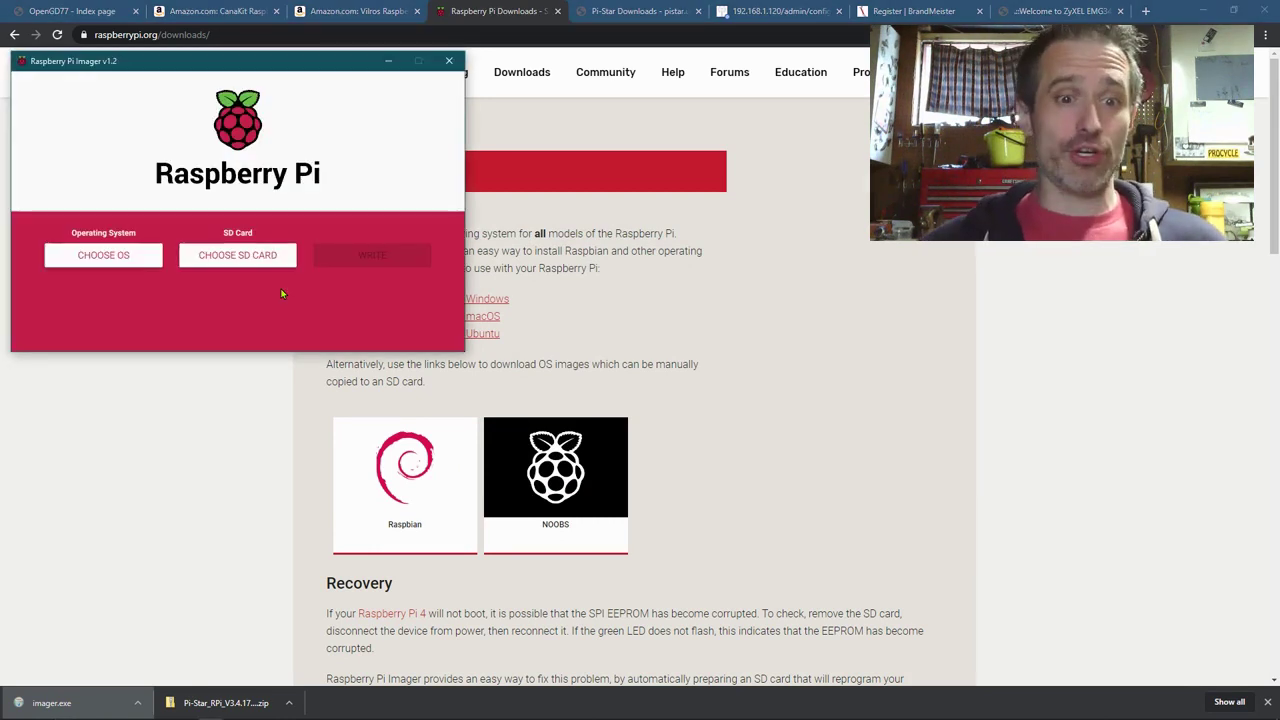
pyautogui.click(104, 259)
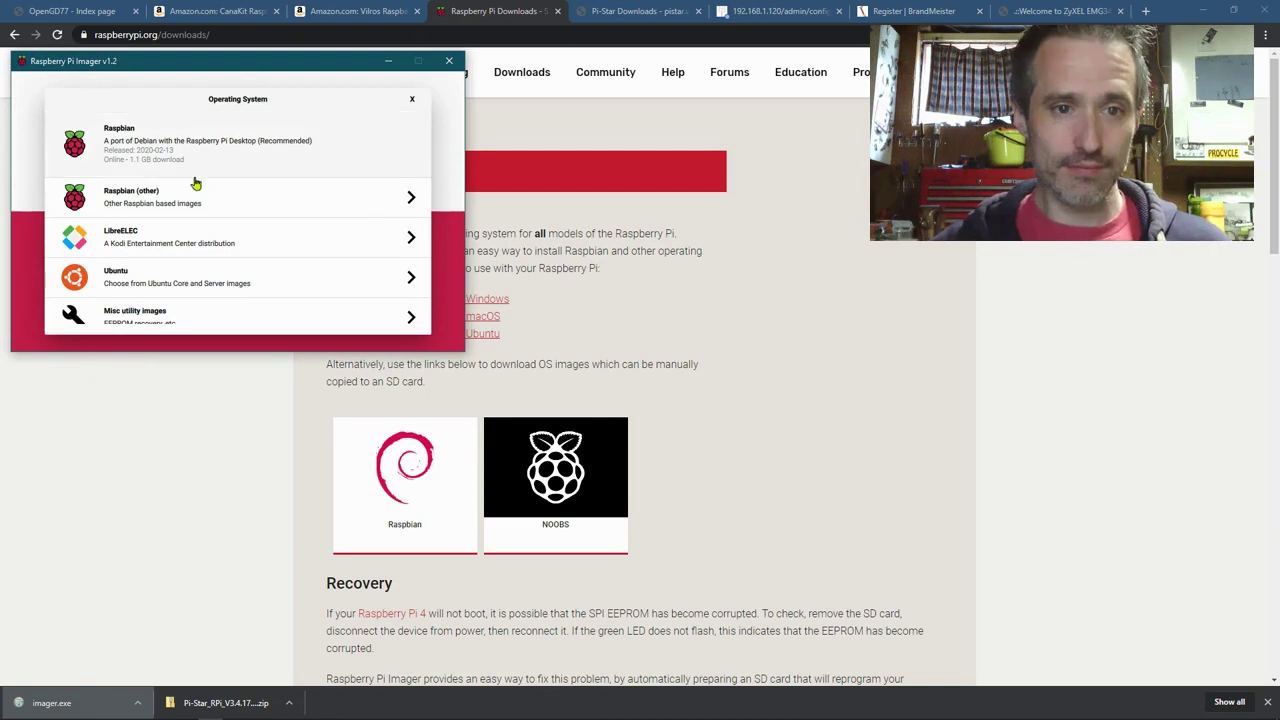
pyautogui.scroll(-2, 183, 300)
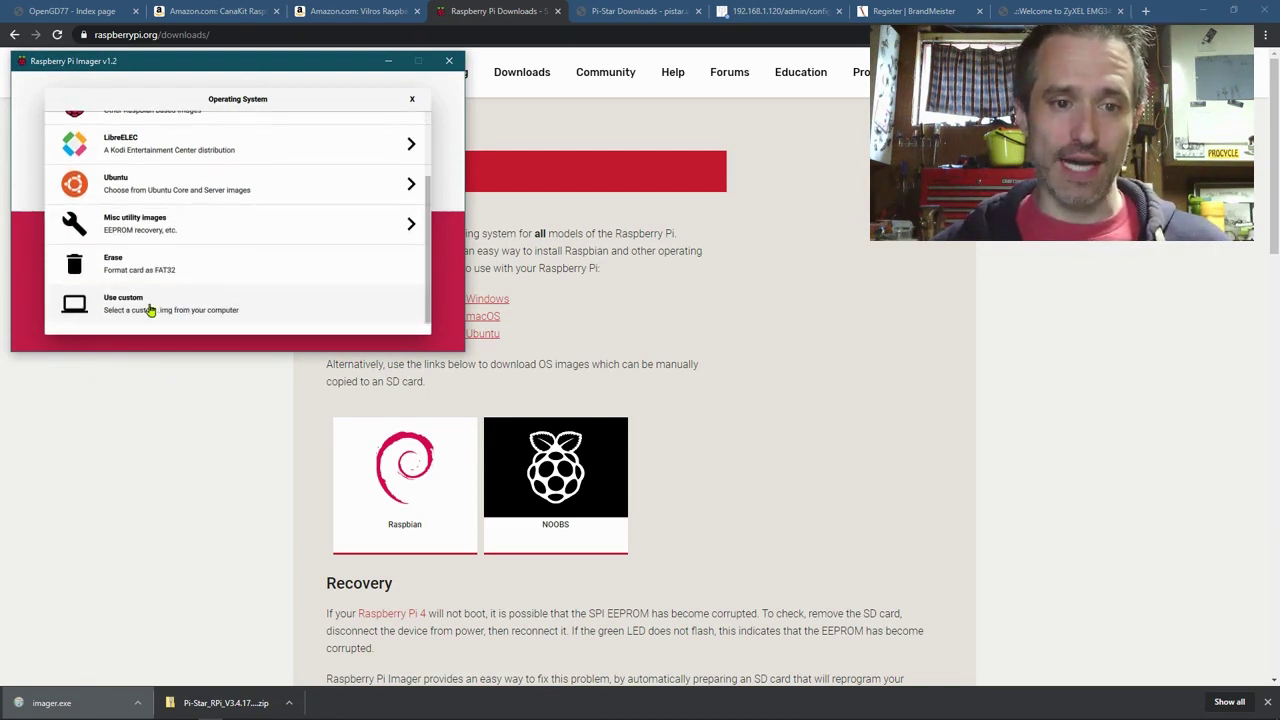
pyautogui.scroll(3, 200, 171)
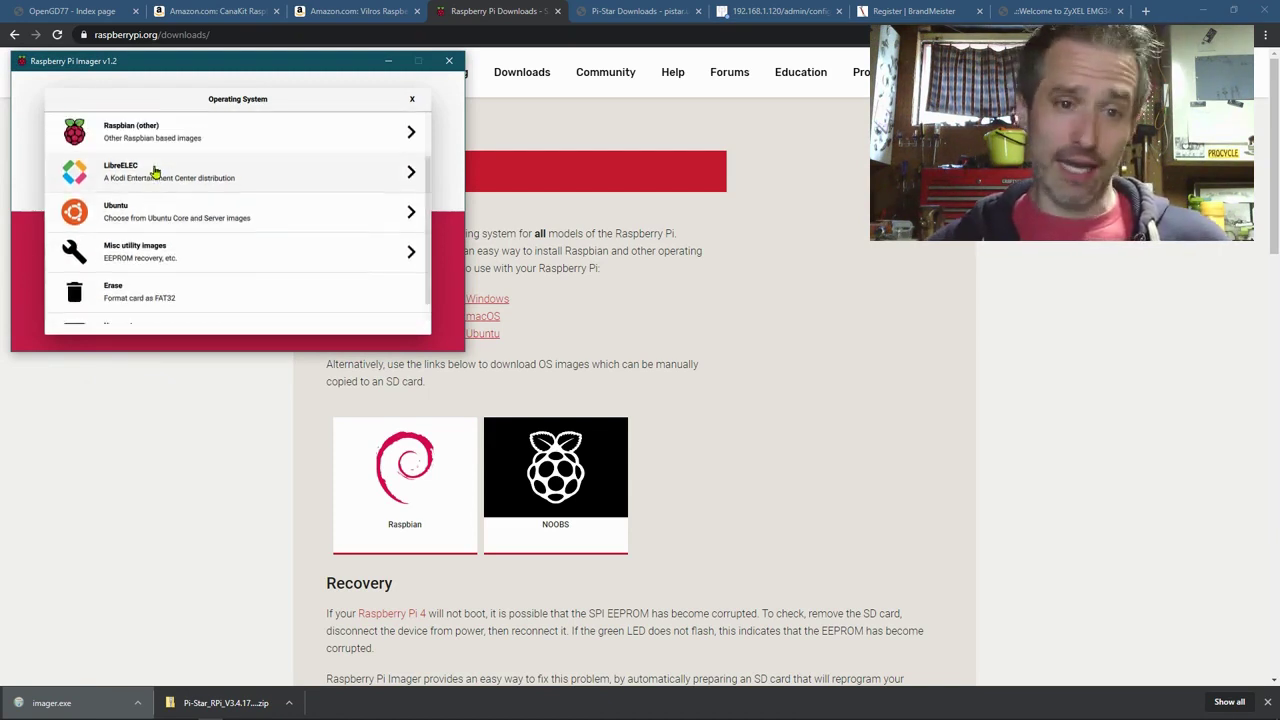
pyautogui.scroll(-3, 175, 200)
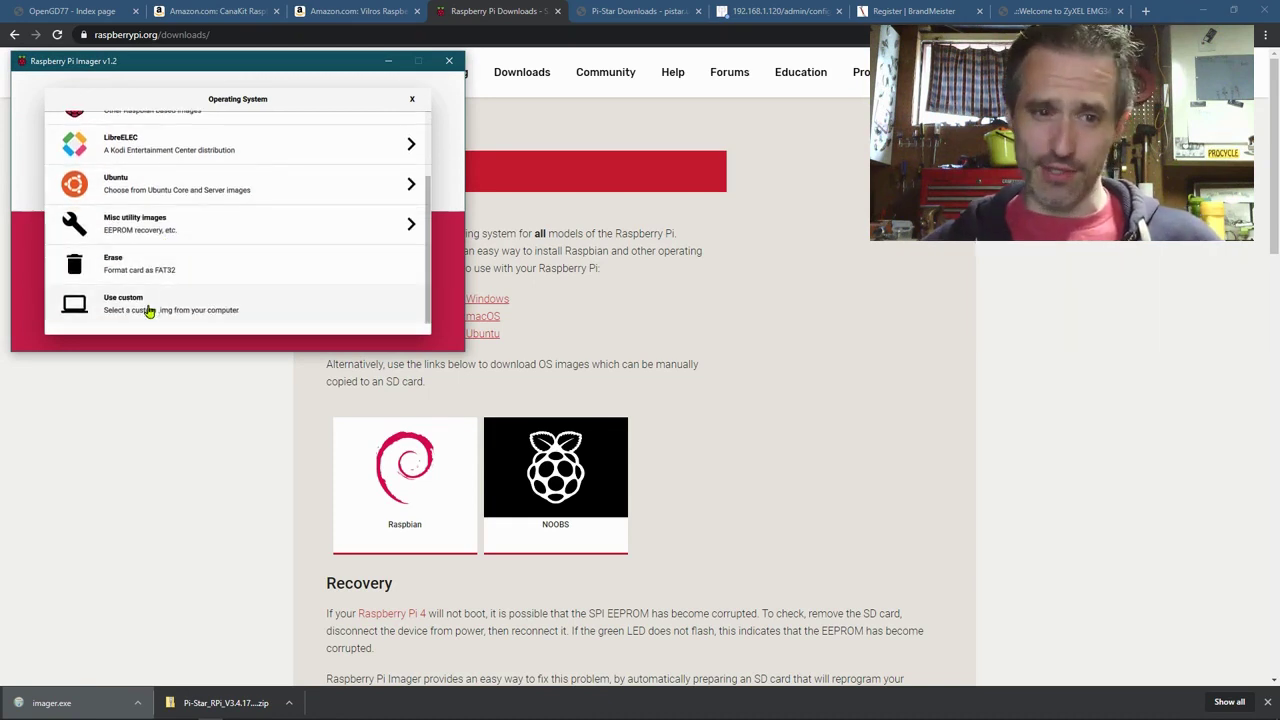
pyautogui.click(150, 308)
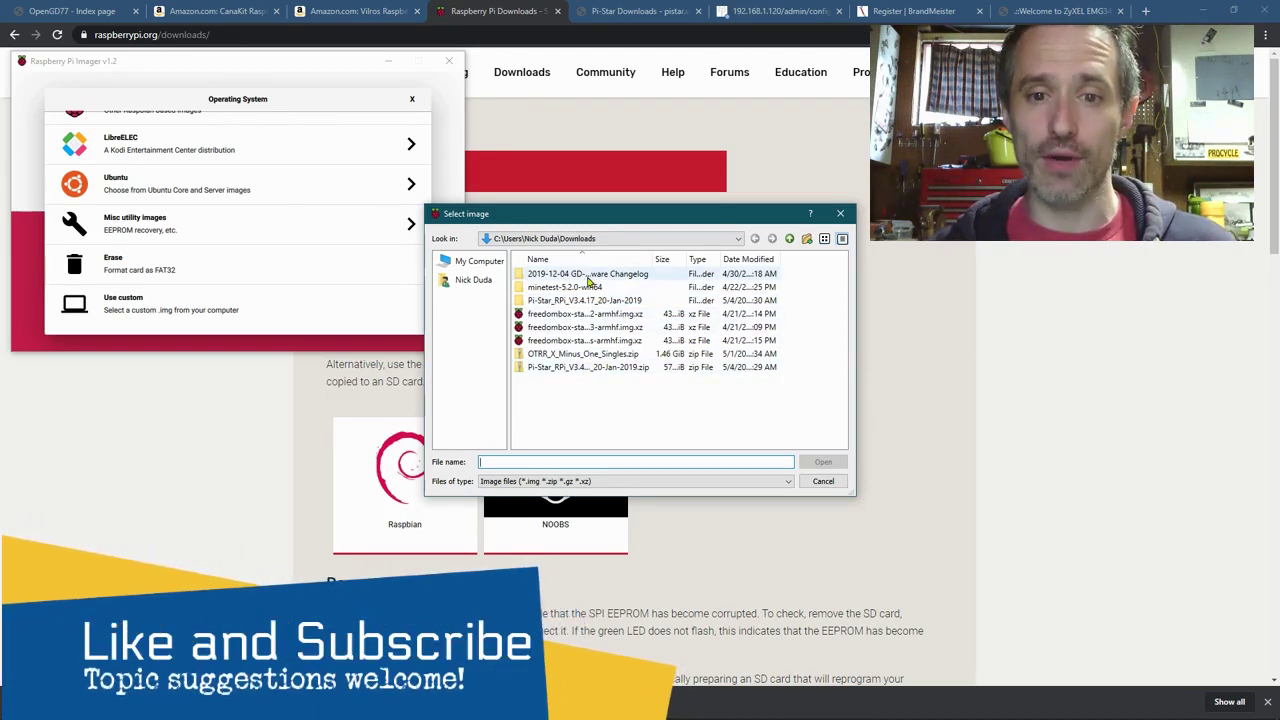
pyautogui.doubleClick(588, 301)
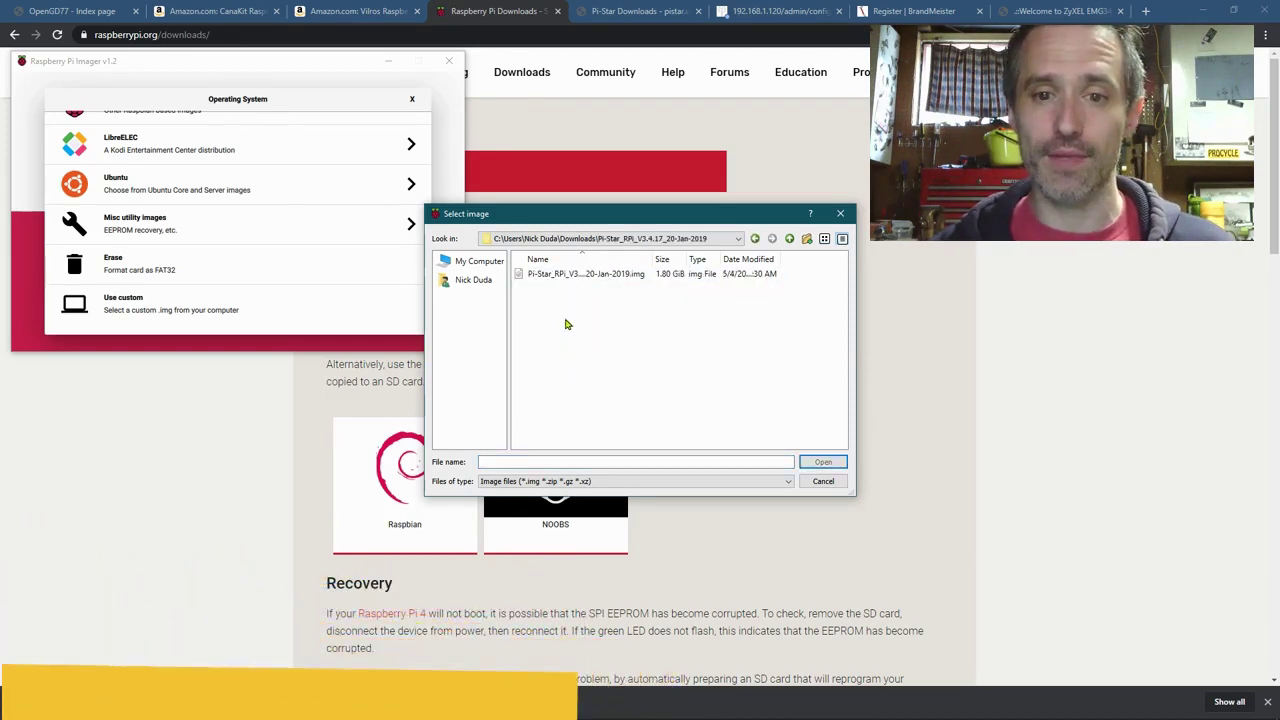
pyautogui.doubleClick(575, 274)
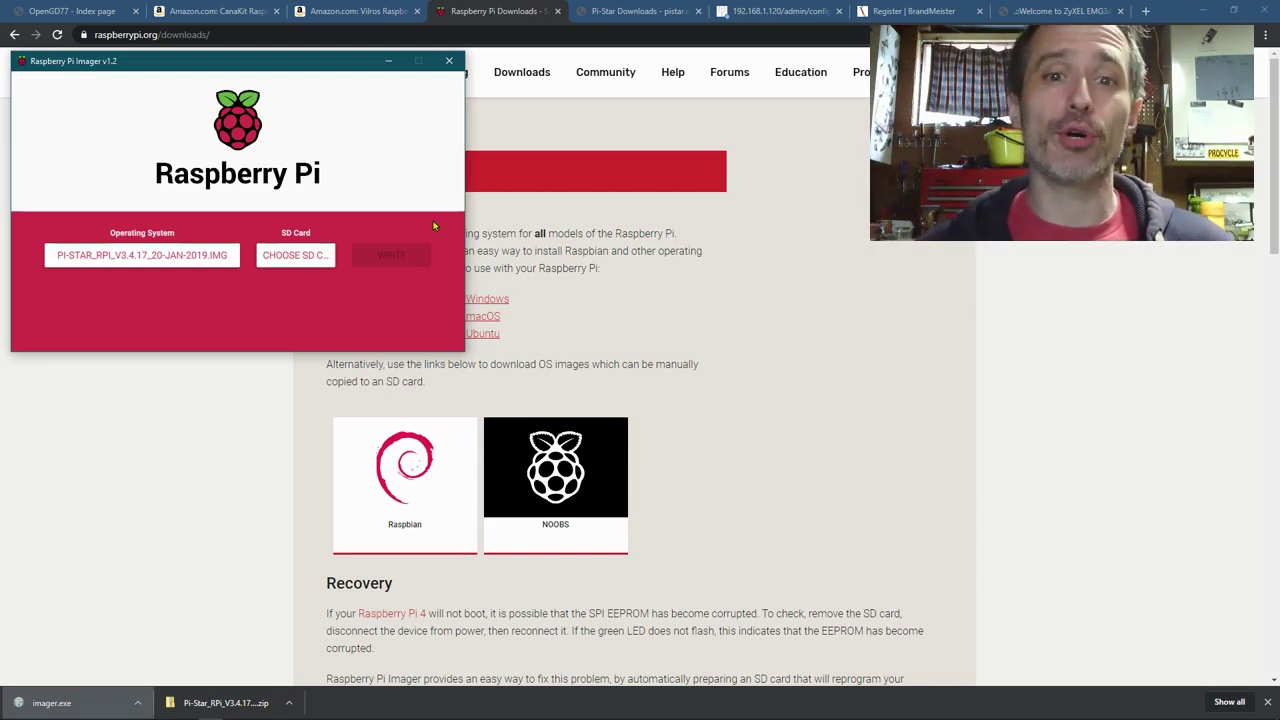
pyautogui.click(604, 10)
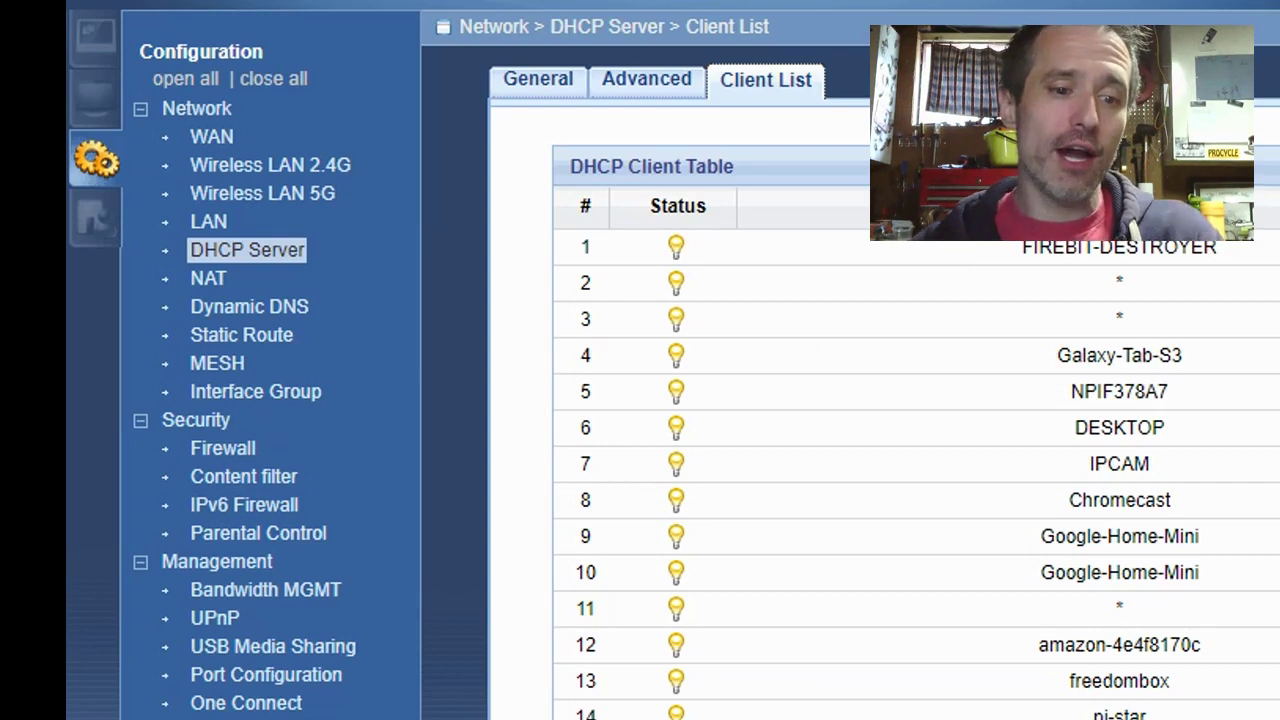
# Step: Launch Command Prompt from a Windows search for cmd
pyautogui.press('super')
pyautogui.write('cmd')
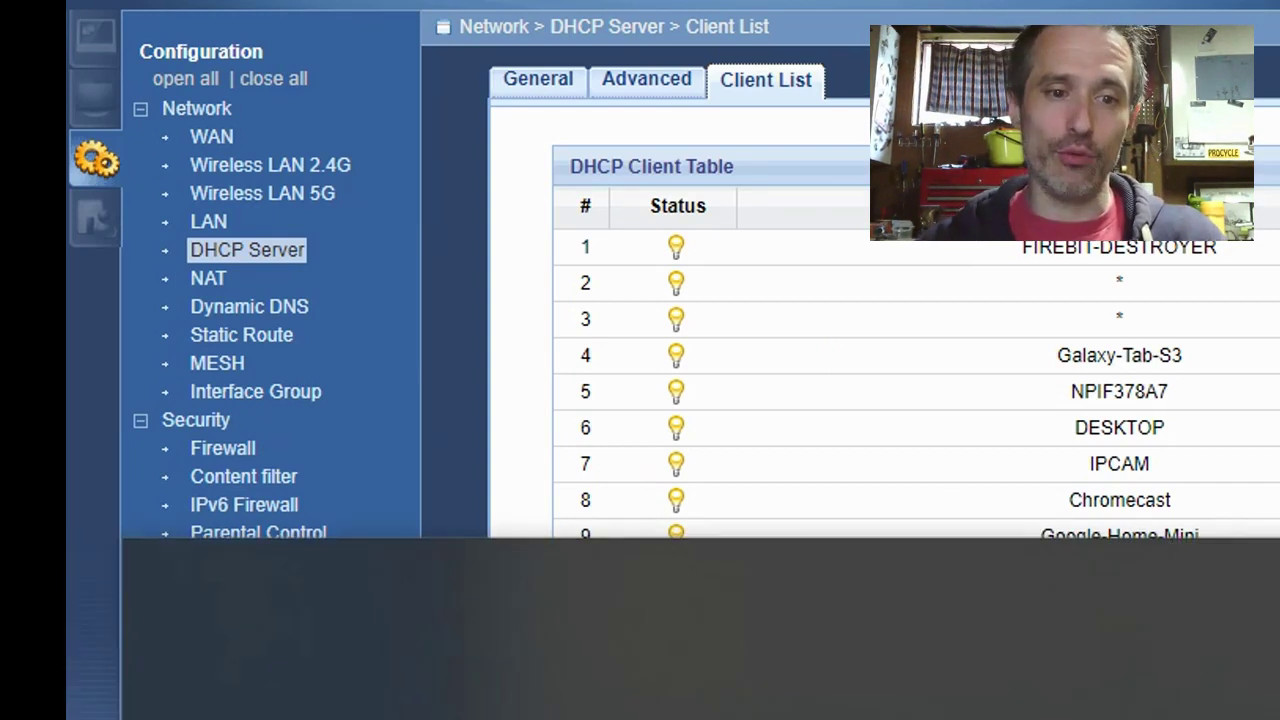
pyautogui.press('Return')
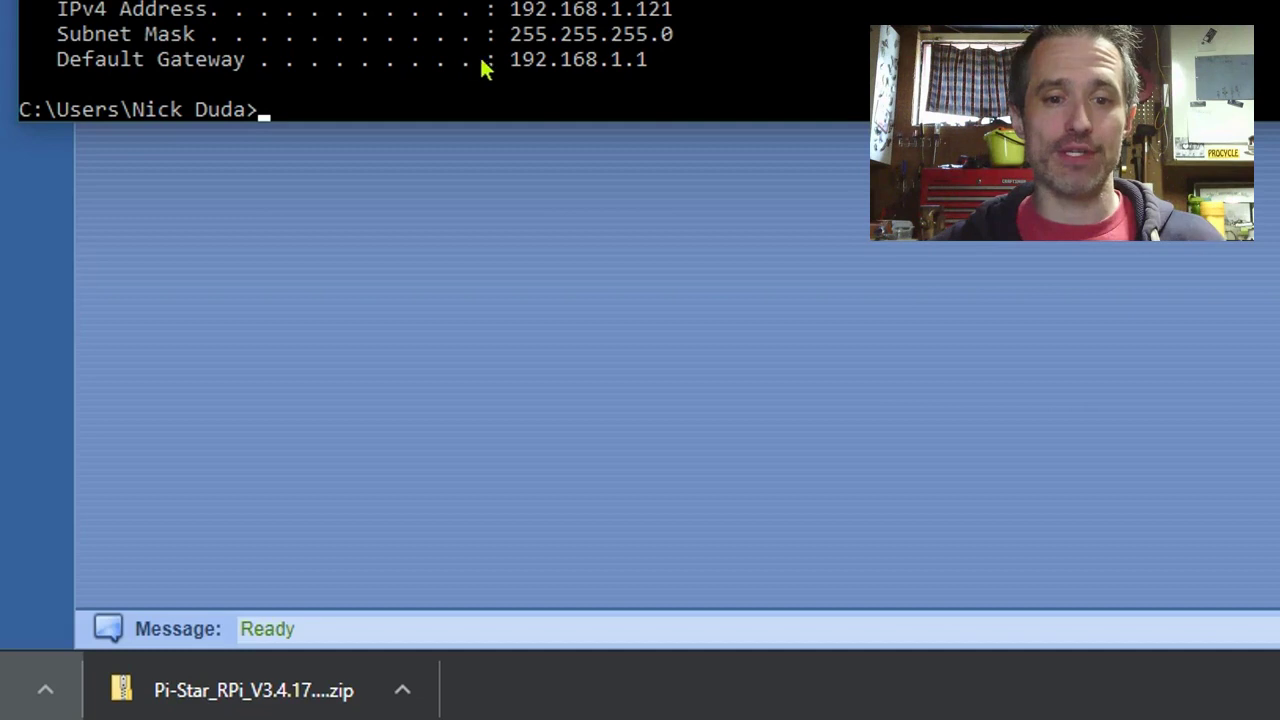
# Step: Leave Command Prompt and return to the browser's Pi-Star Downloads page
pyautogui.hotkey('alt', 'Tab')
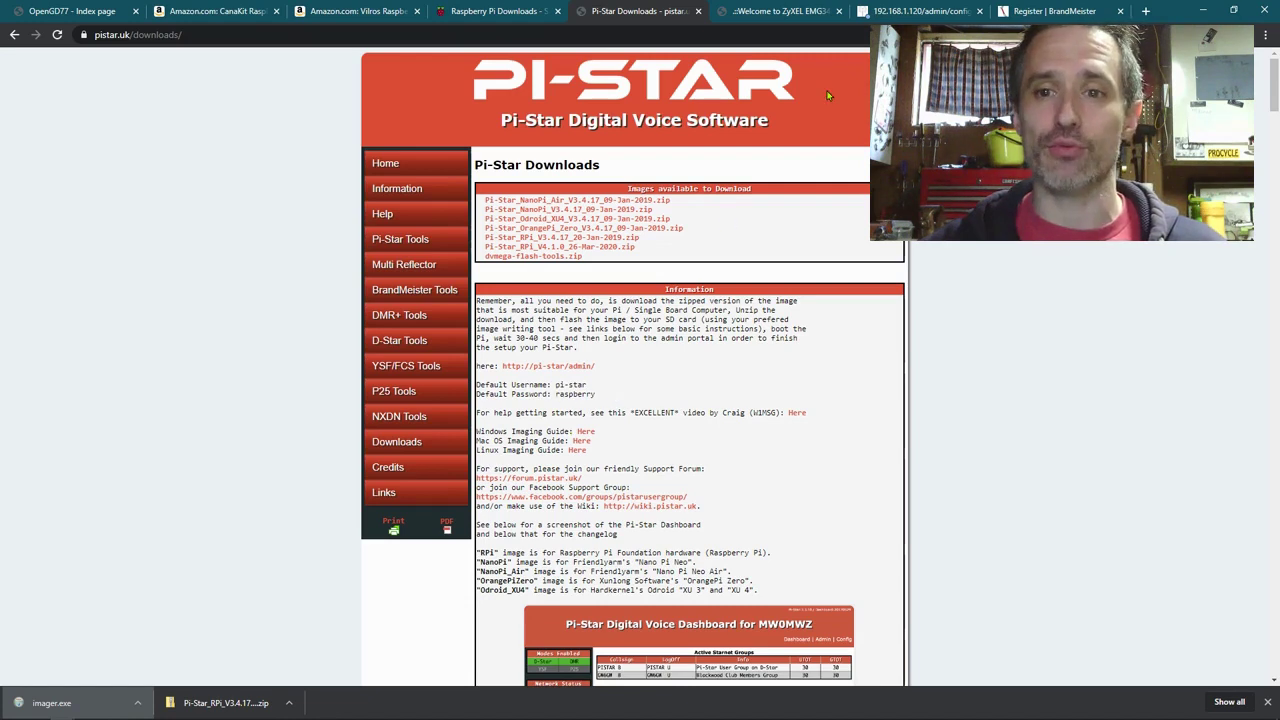
# Step: Sign in to the 192.168.1.120 admin page using the default admin username and password
pyautogui.click(907, 10)
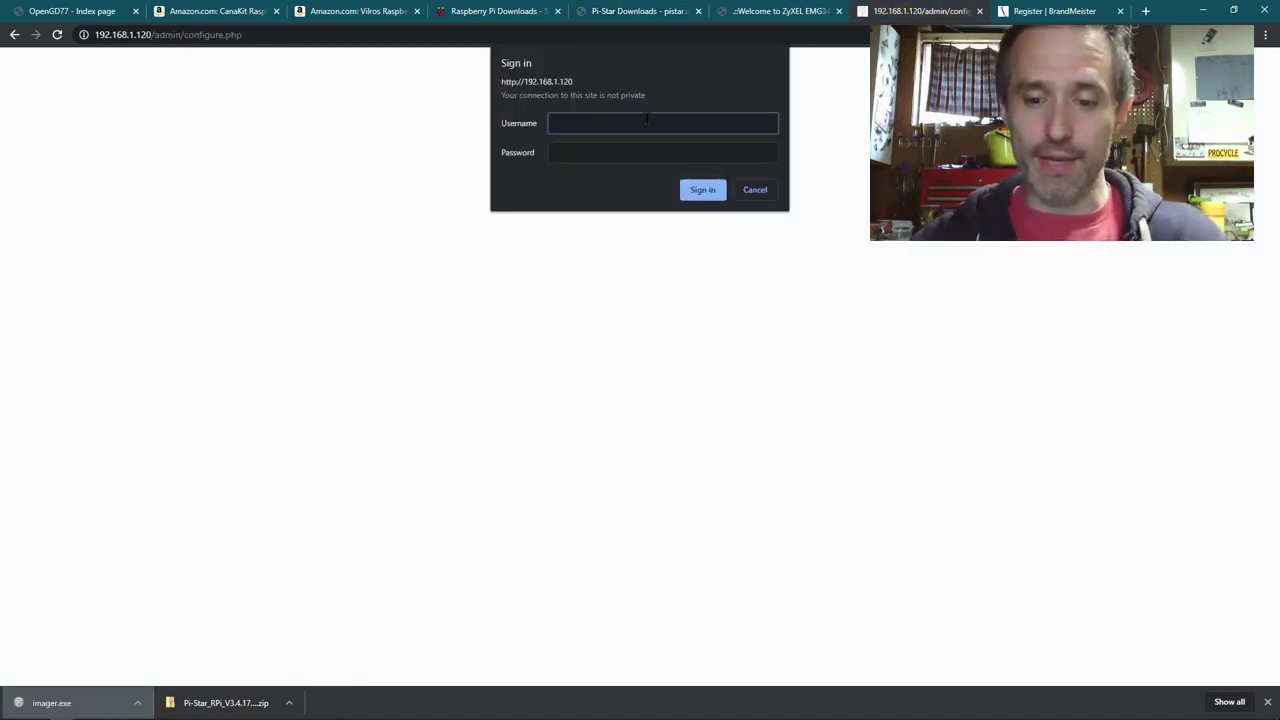
pyautogui.write('pi-star')
pyautogui.press('Tab')
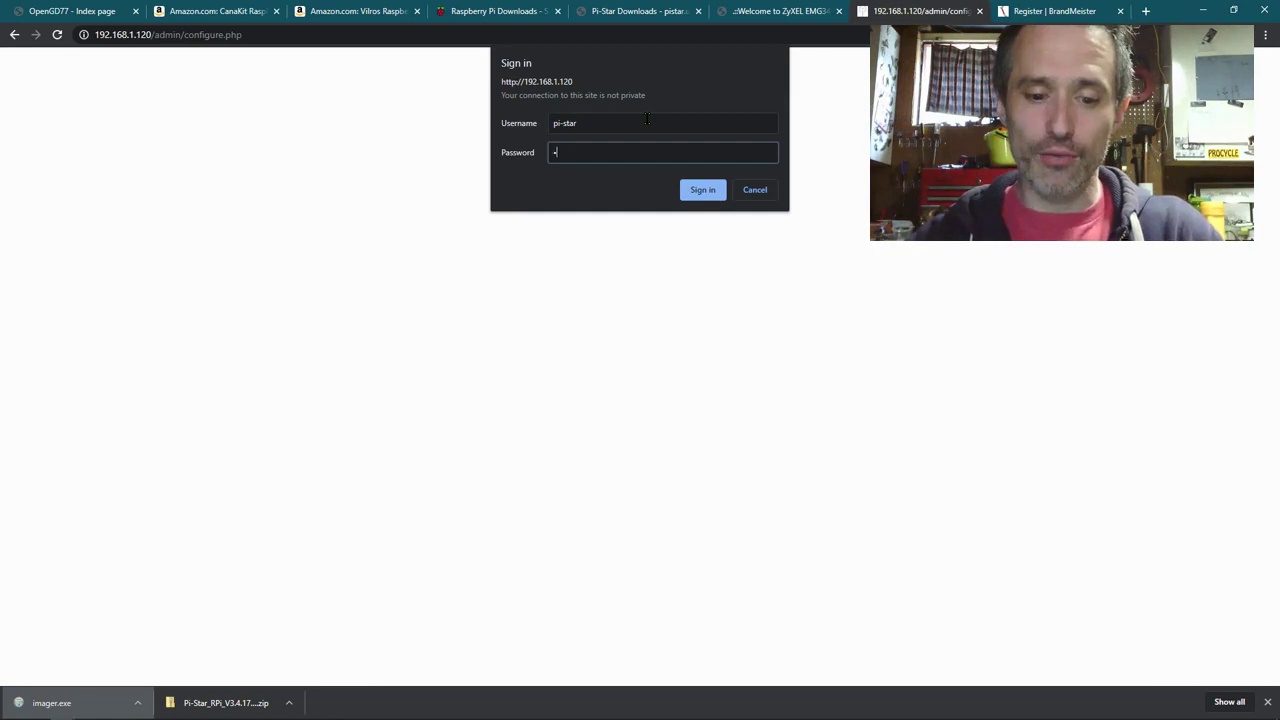
pyautogui.write('raspberry')
pyautogui.press('Return')
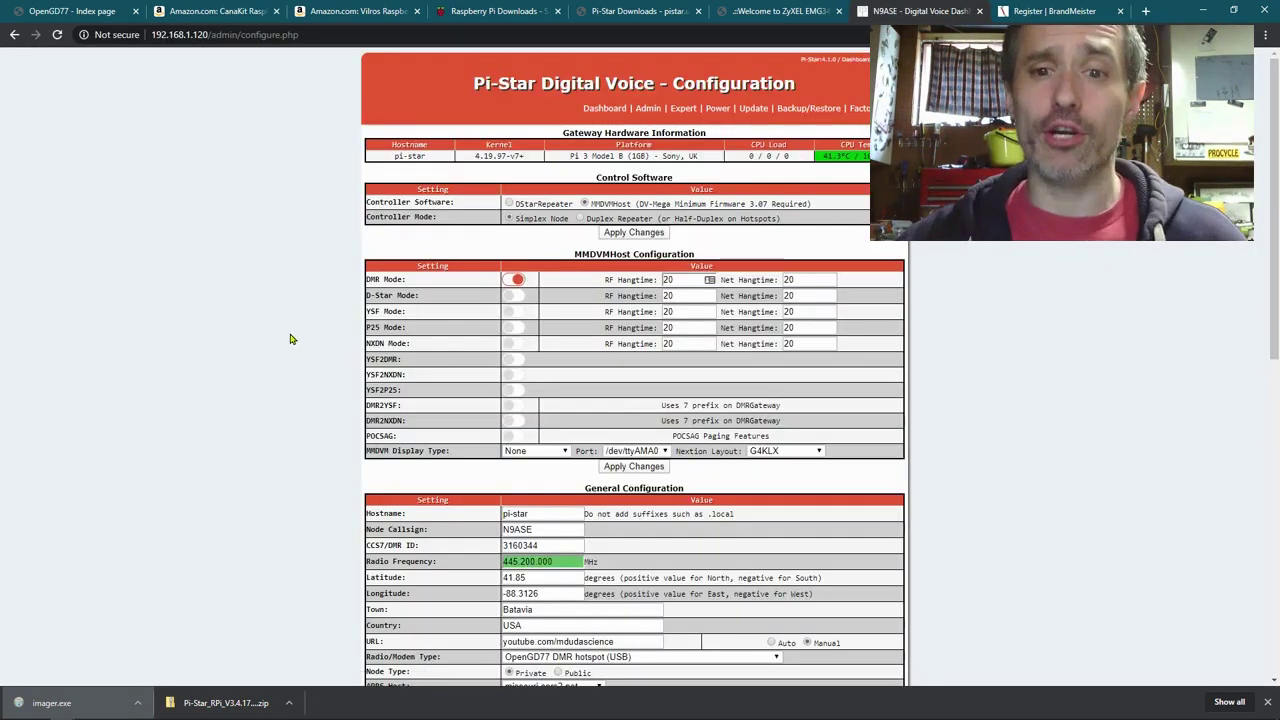
pyautogui.scroll(-1, 312, 349)
pyautogui.scroll(1, 308, 354)
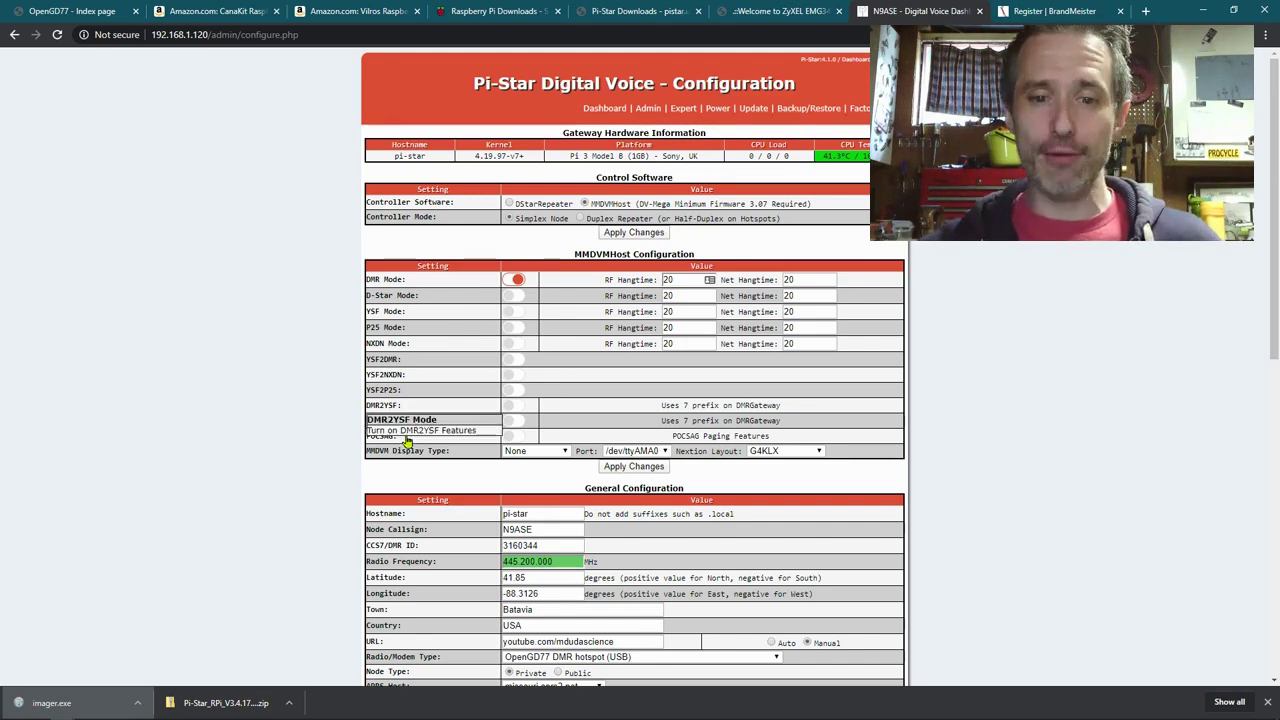
pyautogui.scroll(-3, 286, 443)
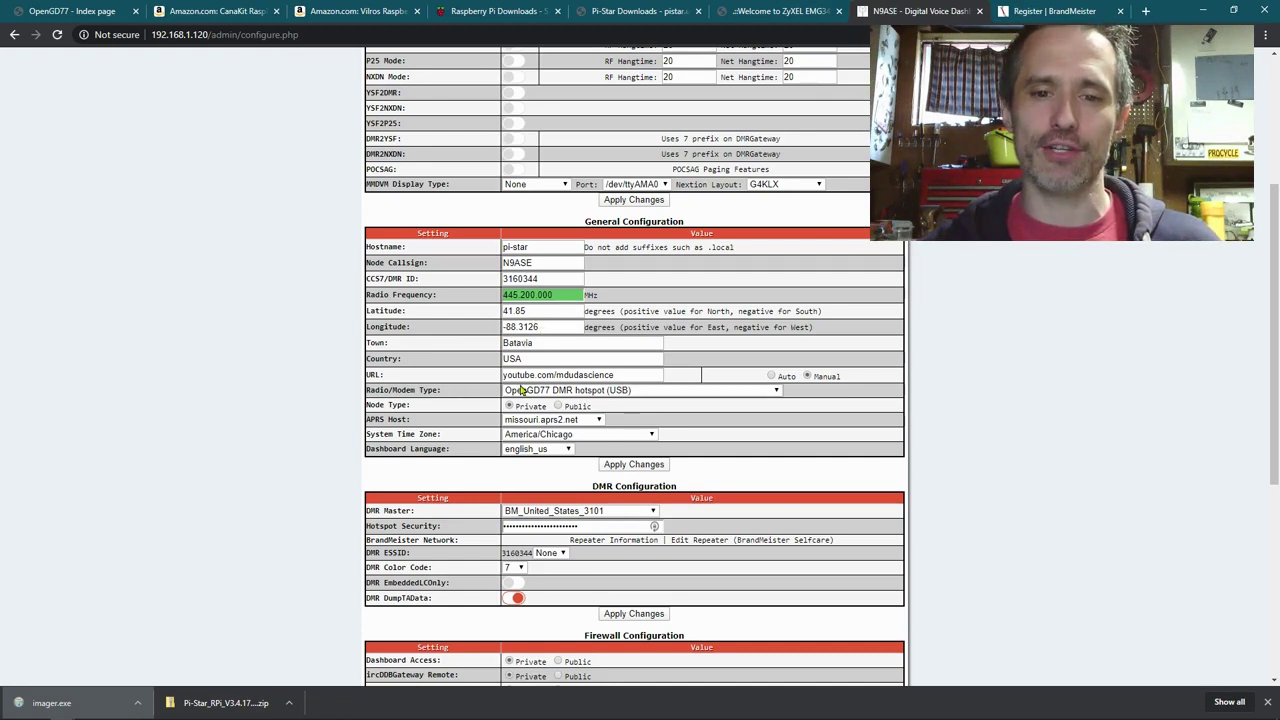
# Step: Keep the OpenGD77 DMR hotspot (USB) modem and missouri.aprs2.net APRS host, then apply the changes
pyautogui.scroll(-1, 521, 380)
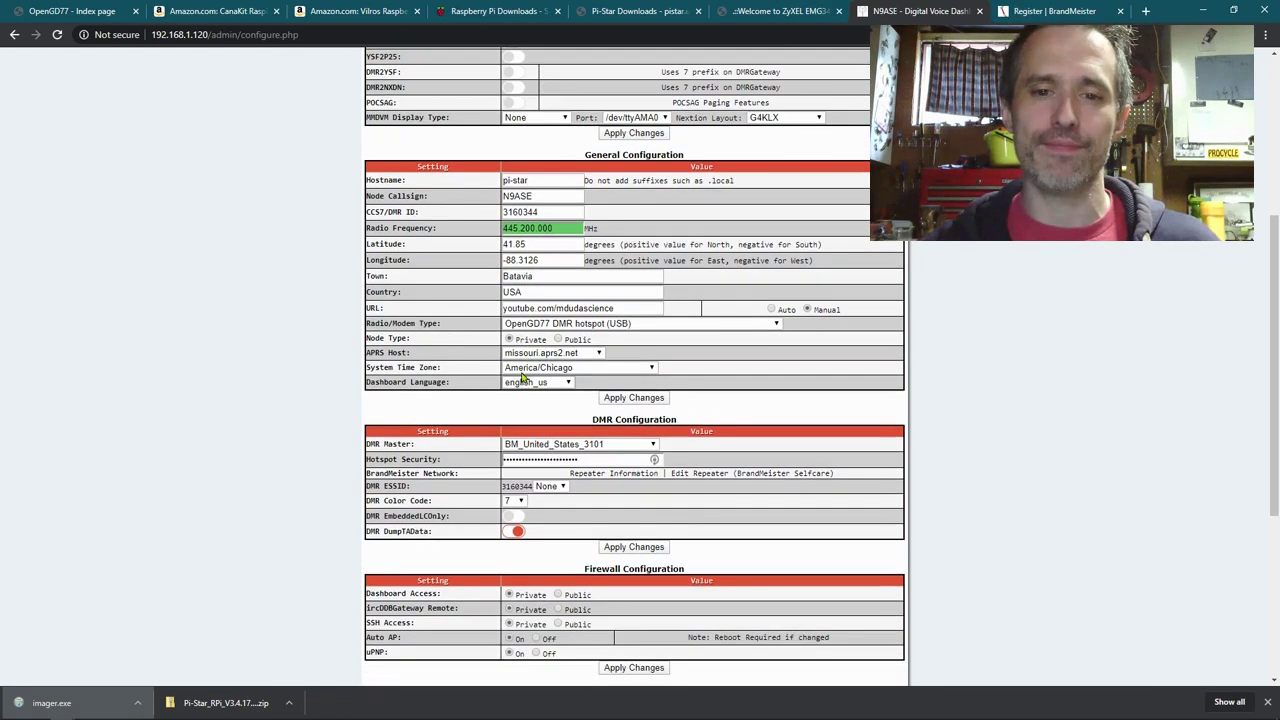
pyautogui.click(538, 326)
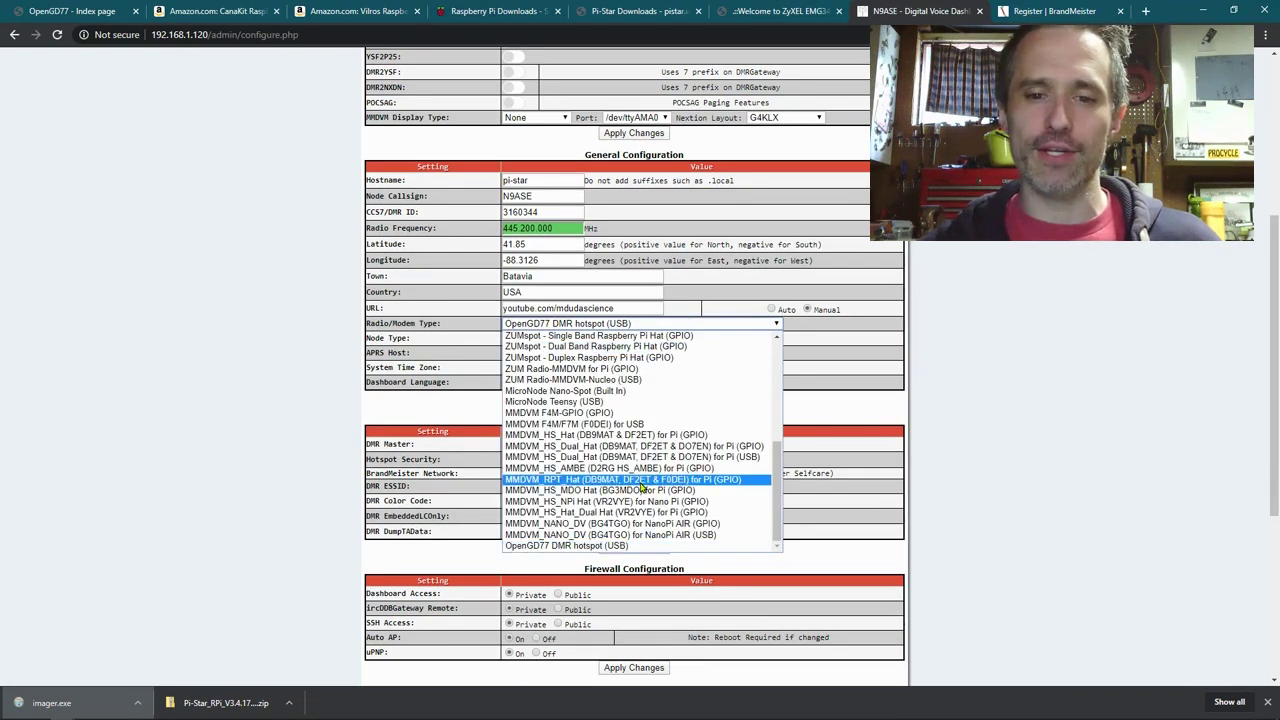
pyautogui.click(553, 546)
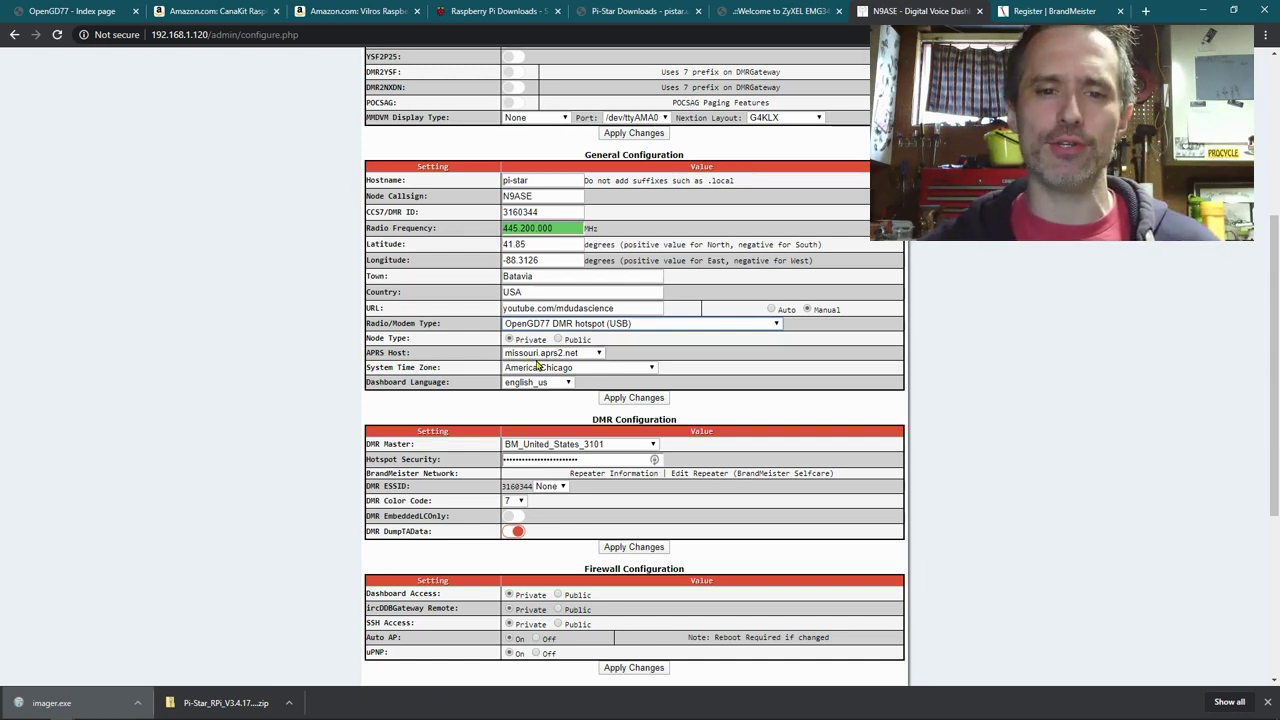
pyautogui.click(537, 354)
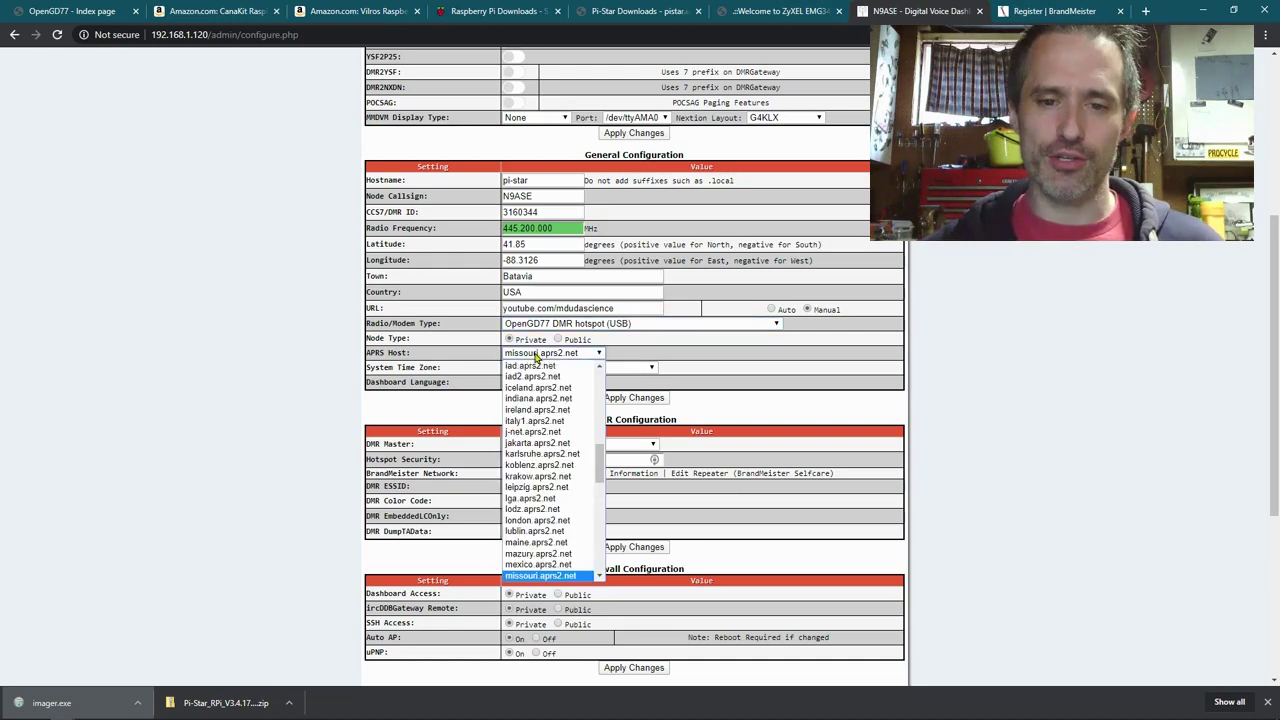
pyautogui.click(485, 362)
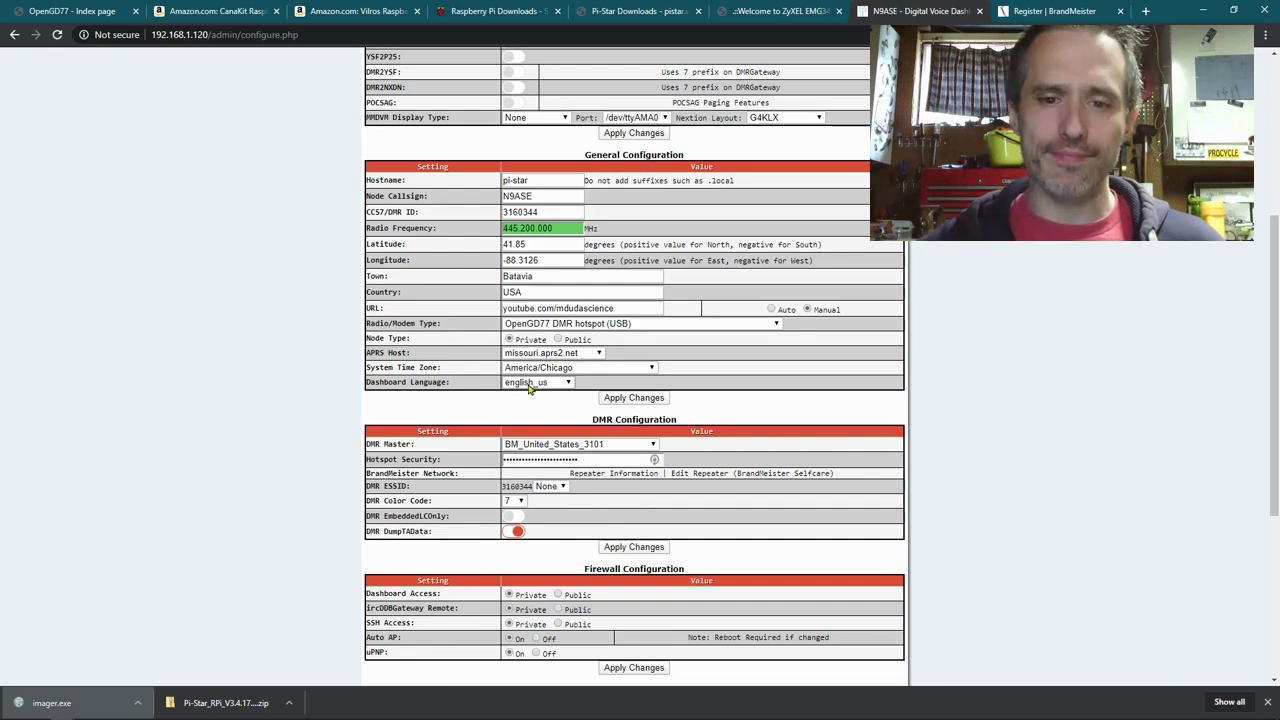
pyautogui.click(616, 397)
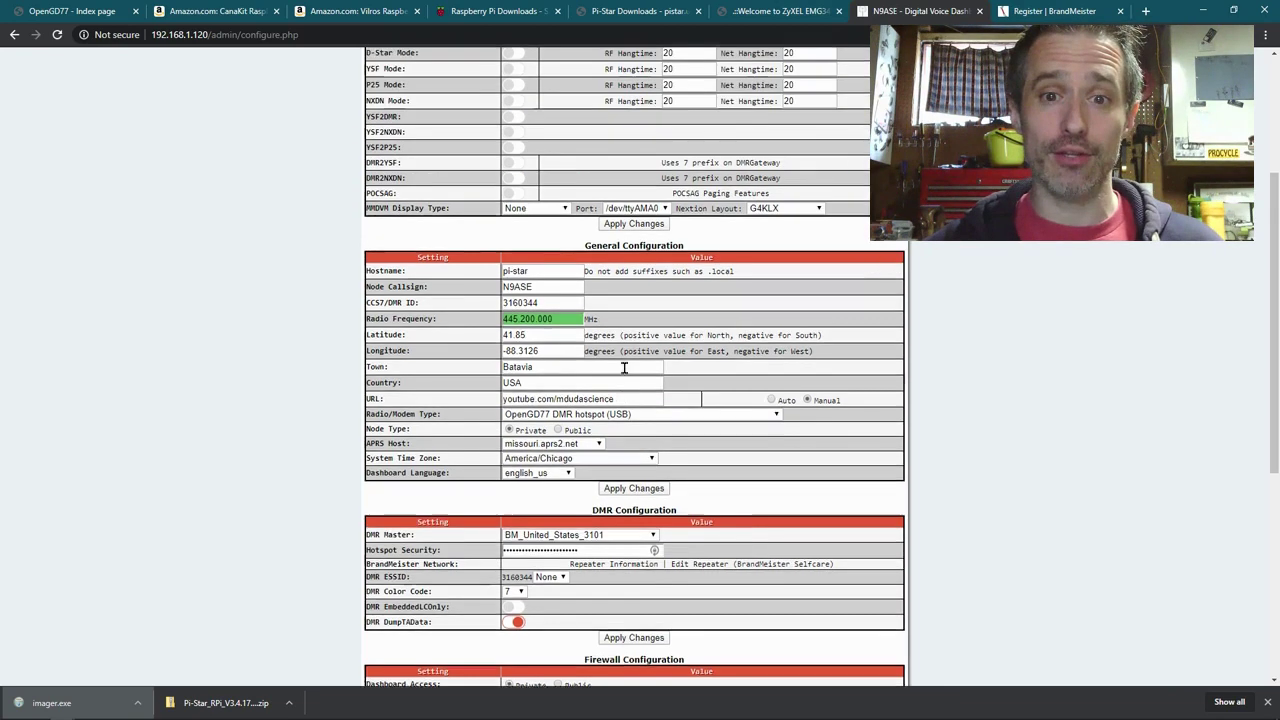
pyautogui.scroll(-2, 625, 430)
pyautogui.scroll(-3, 631, 452)
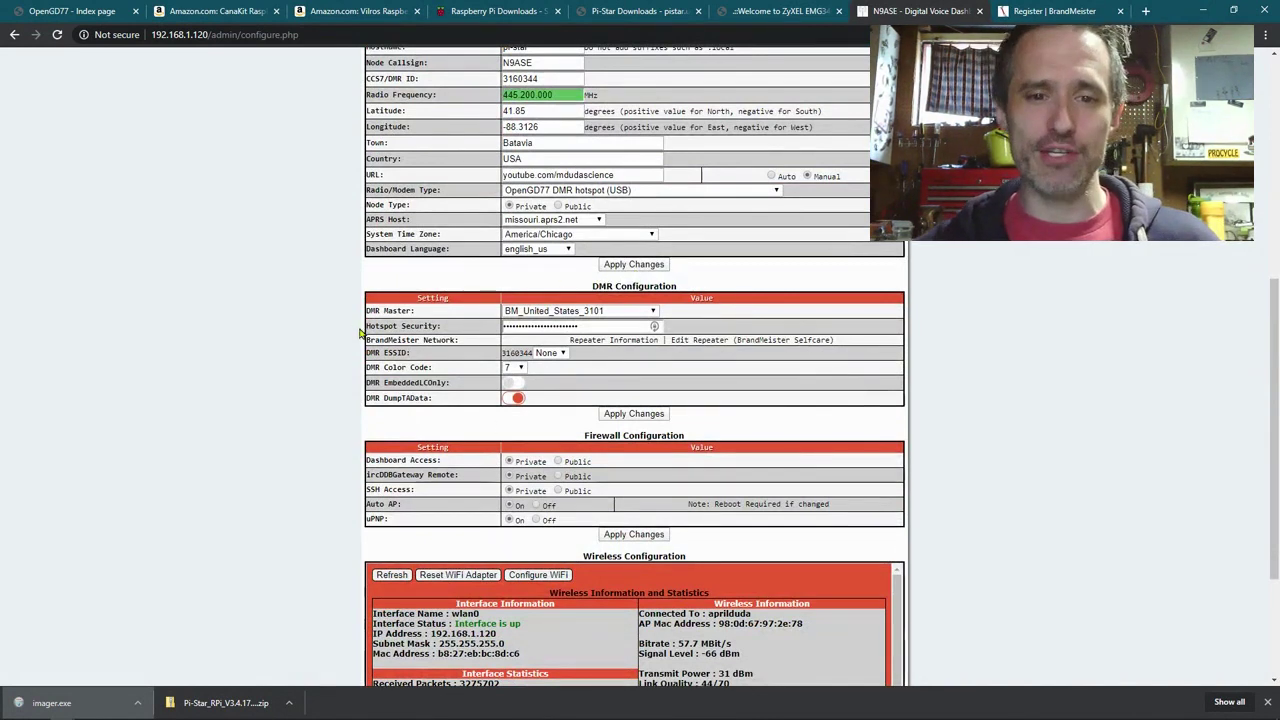
# Step: Leave BM_United_States_3101 as DMR Master and switch to the BrandMeister registration page
pyautogui.click(549, 312)
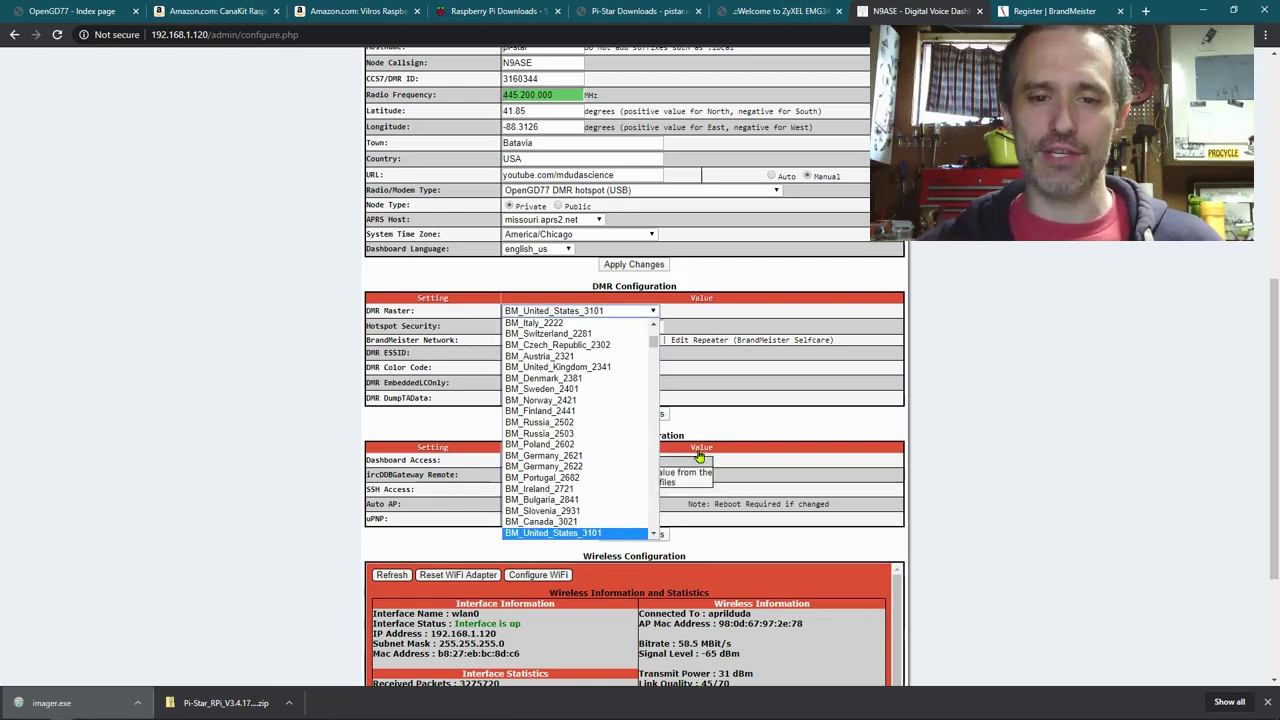
pyautogui.click(818, 375)
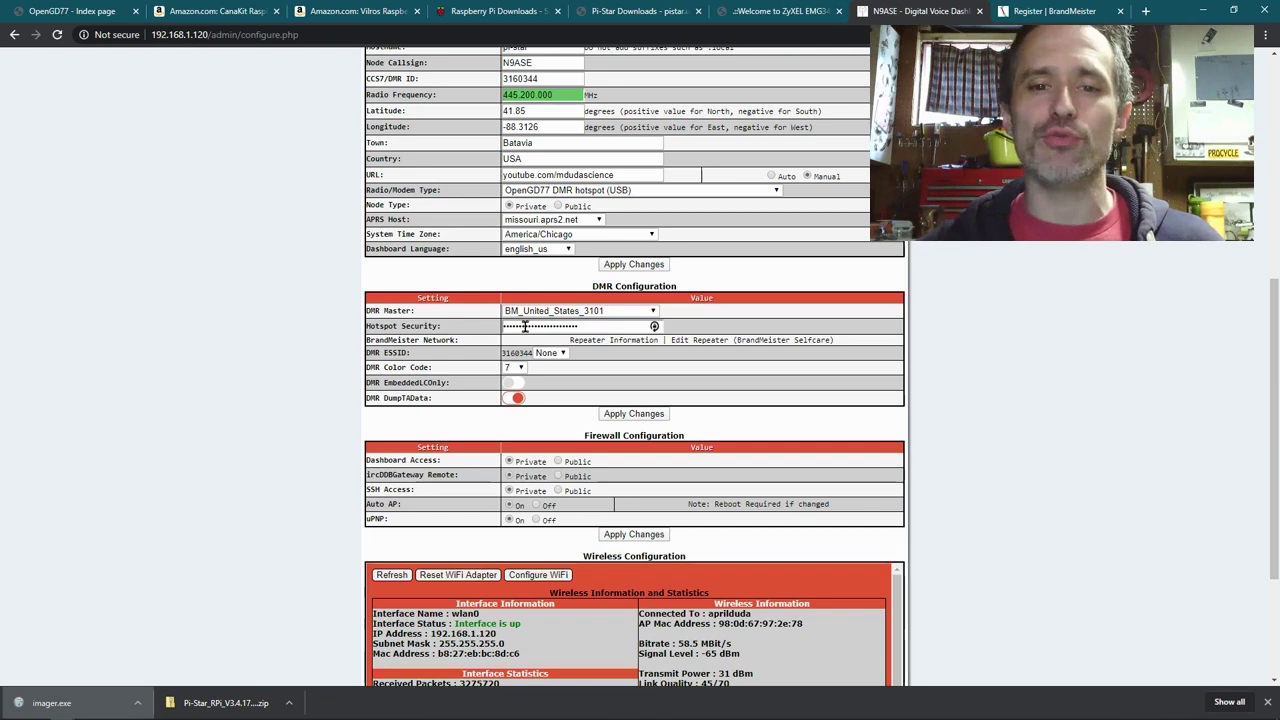
pyautogui.click(1025, 10)
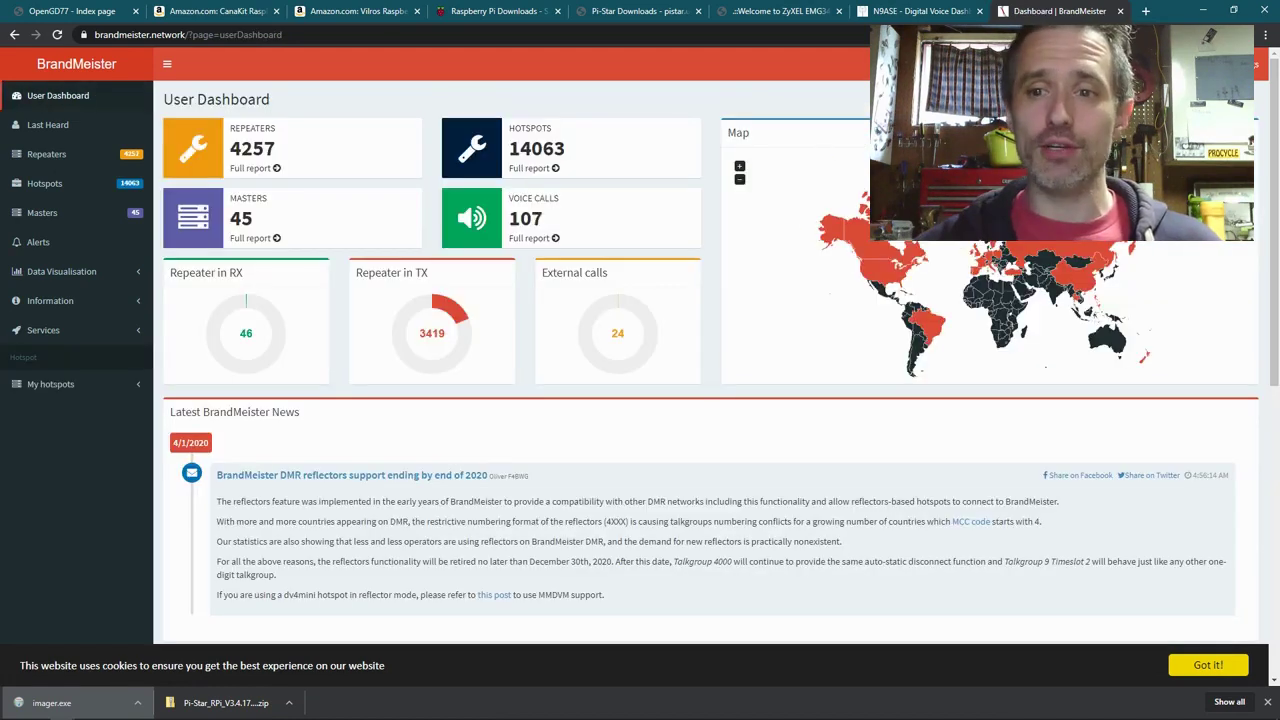
# Step: Open BrandMeister's SelfCare settings from the account menu to view radio and hotspot security
pyautogui.click(1100, 64)
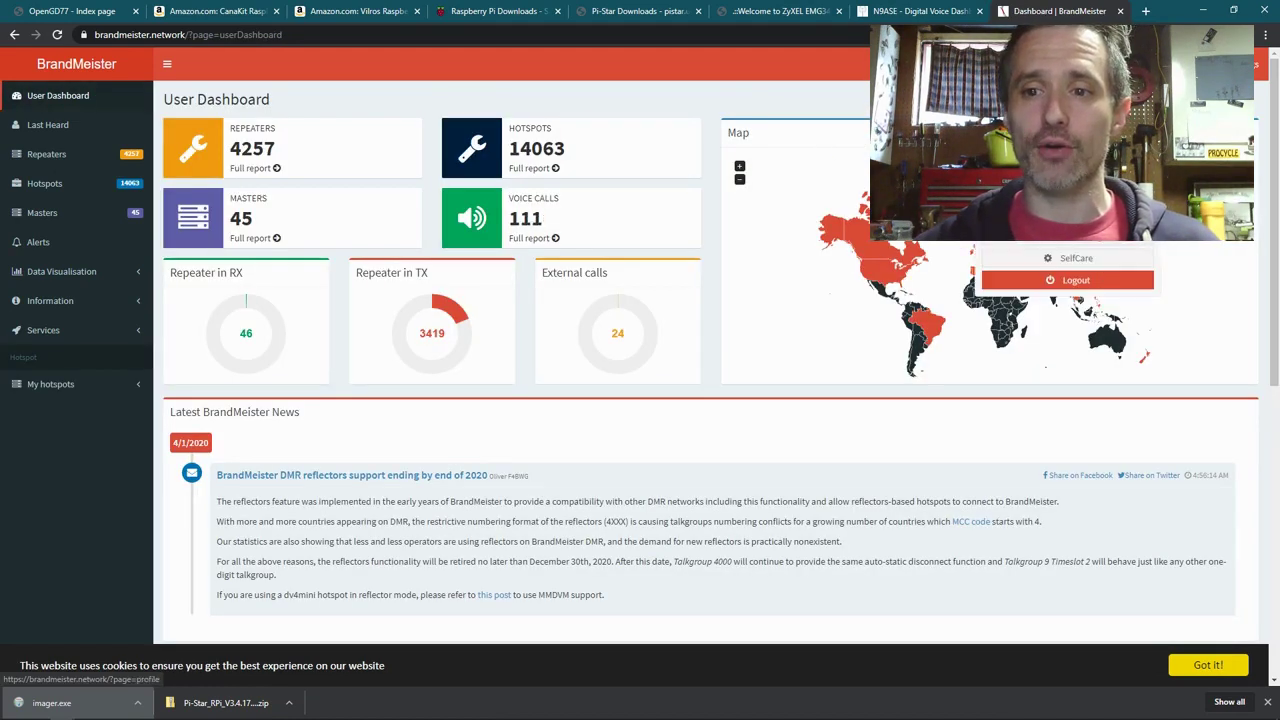
pyautogui.click(1094, 258)
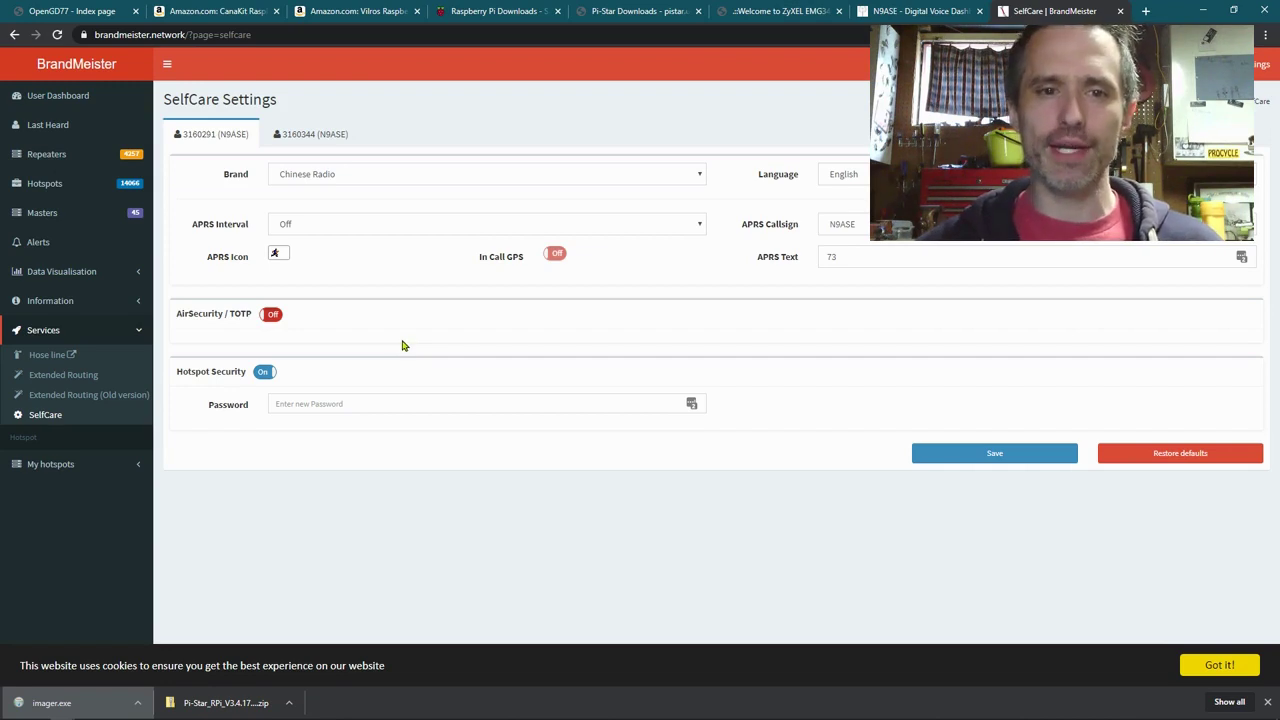
# Step: Compare both DMR ID profiles, settling on the second (APRS 60 sec), then return to Pi-Star
pyautogui.click(293, 140)
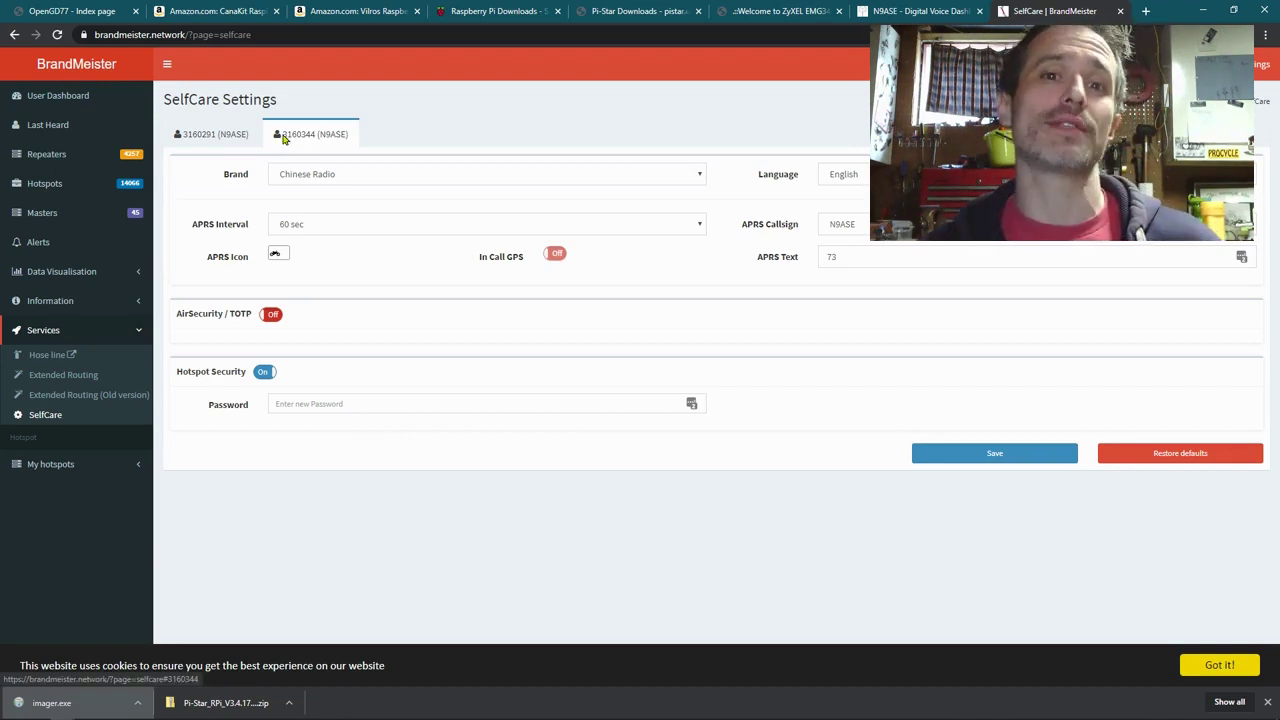
pyautogui.click(205, 134)
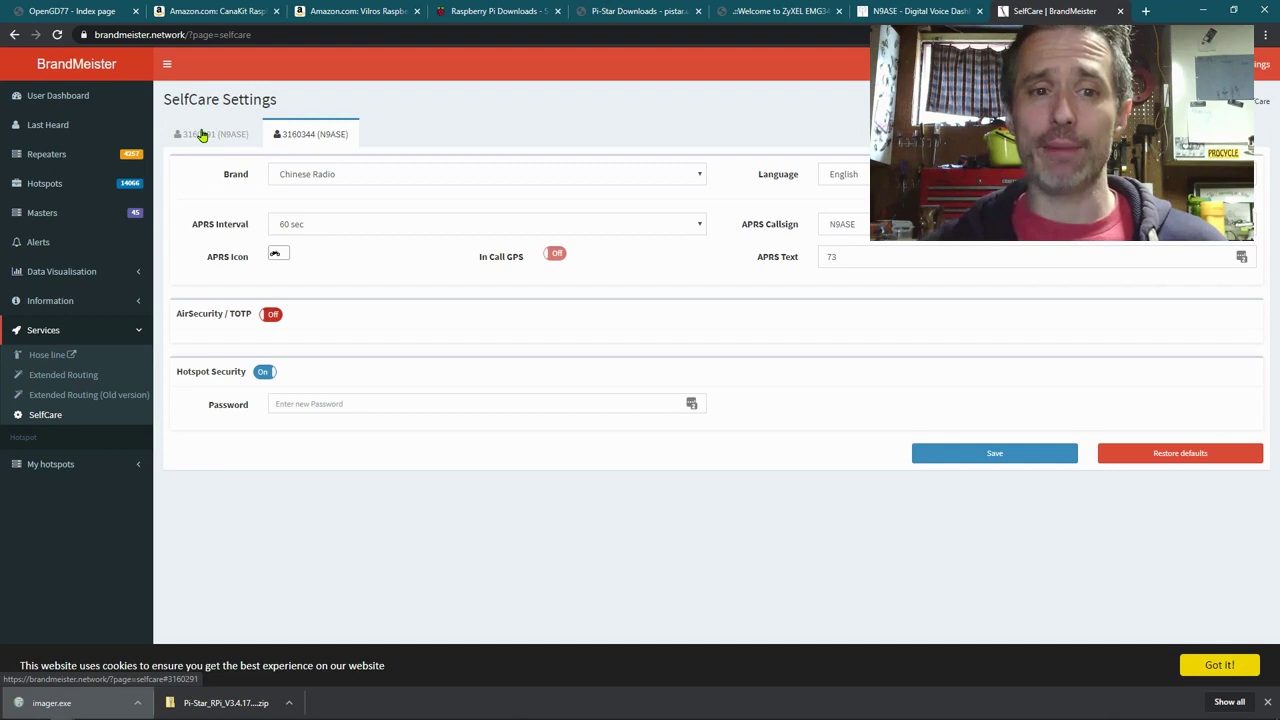
pyautogui.click(305, 137)
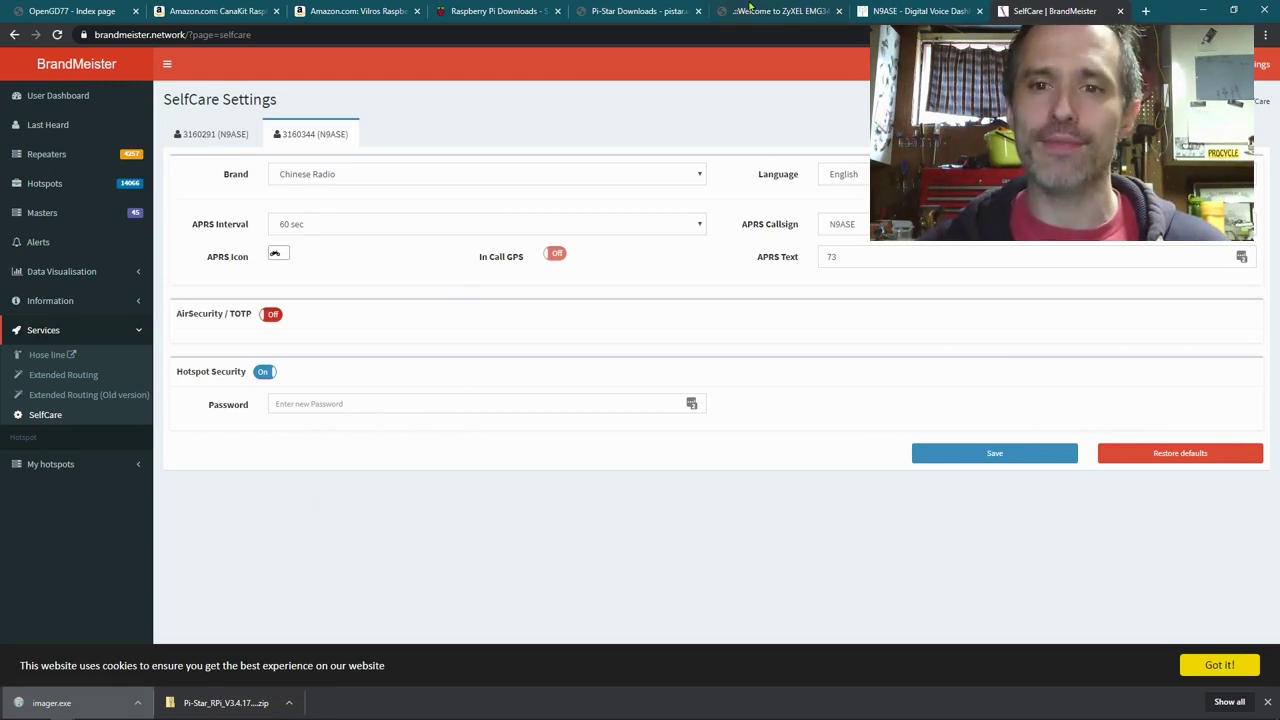
pyautogui.click(912, 11)
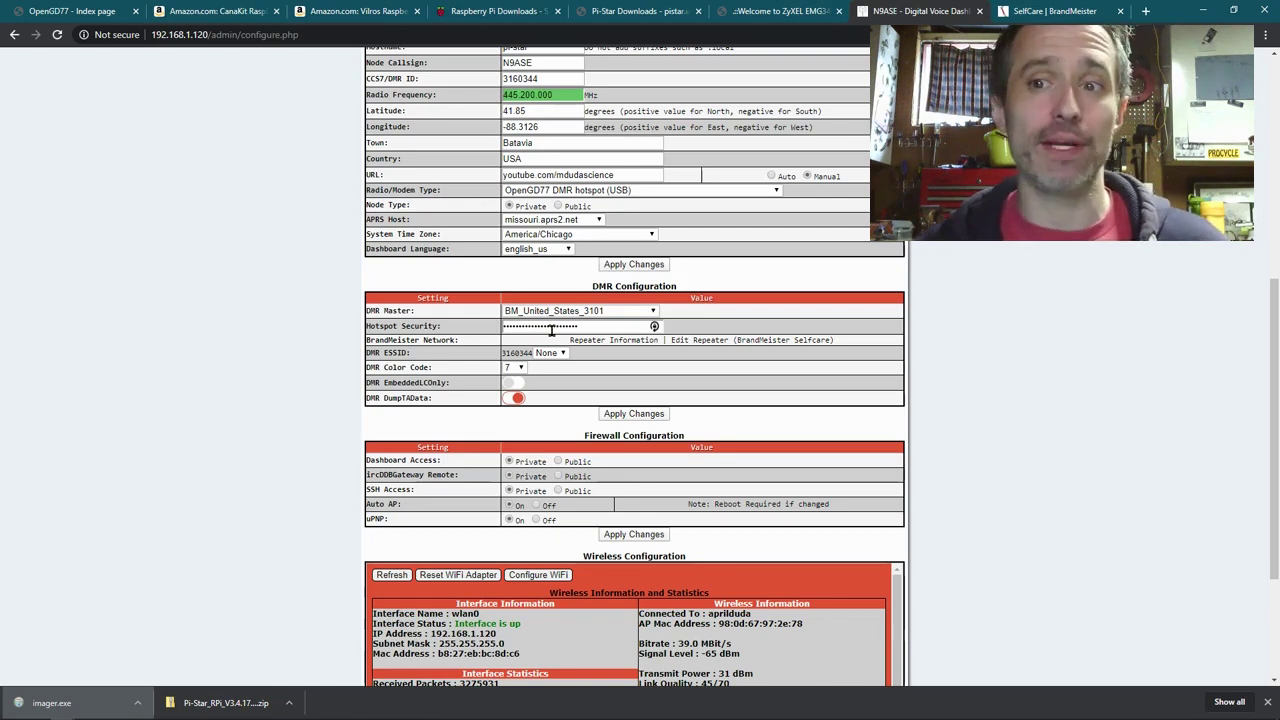
pyautogui.hotkey('ctrl', 'Tab')
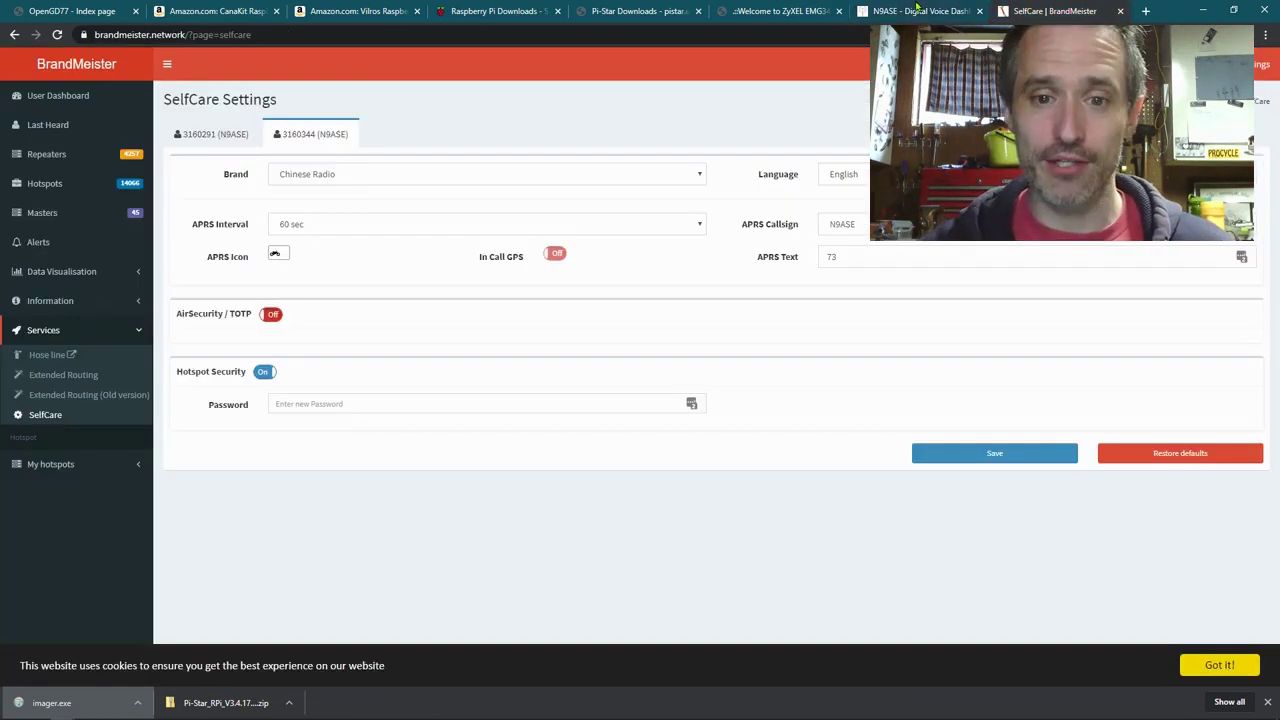
pyautogui.click(915, 11)
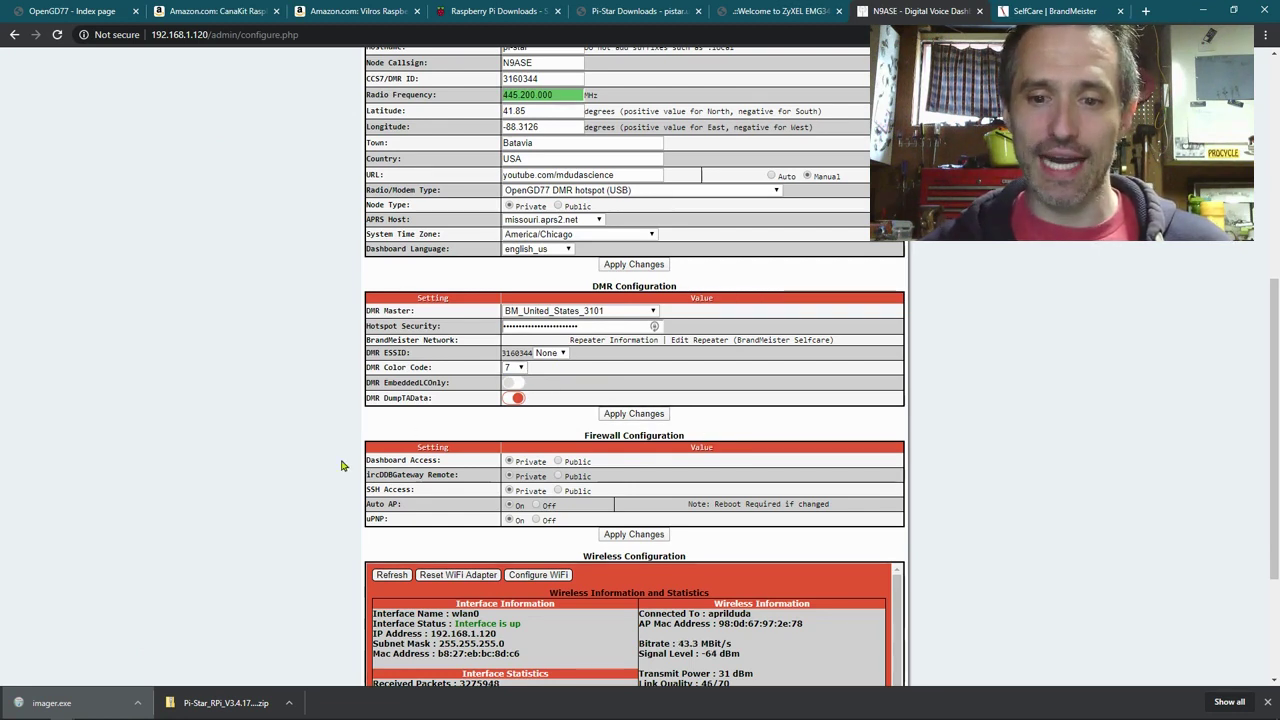
pyautogui.scroll(-2, 340, 465)
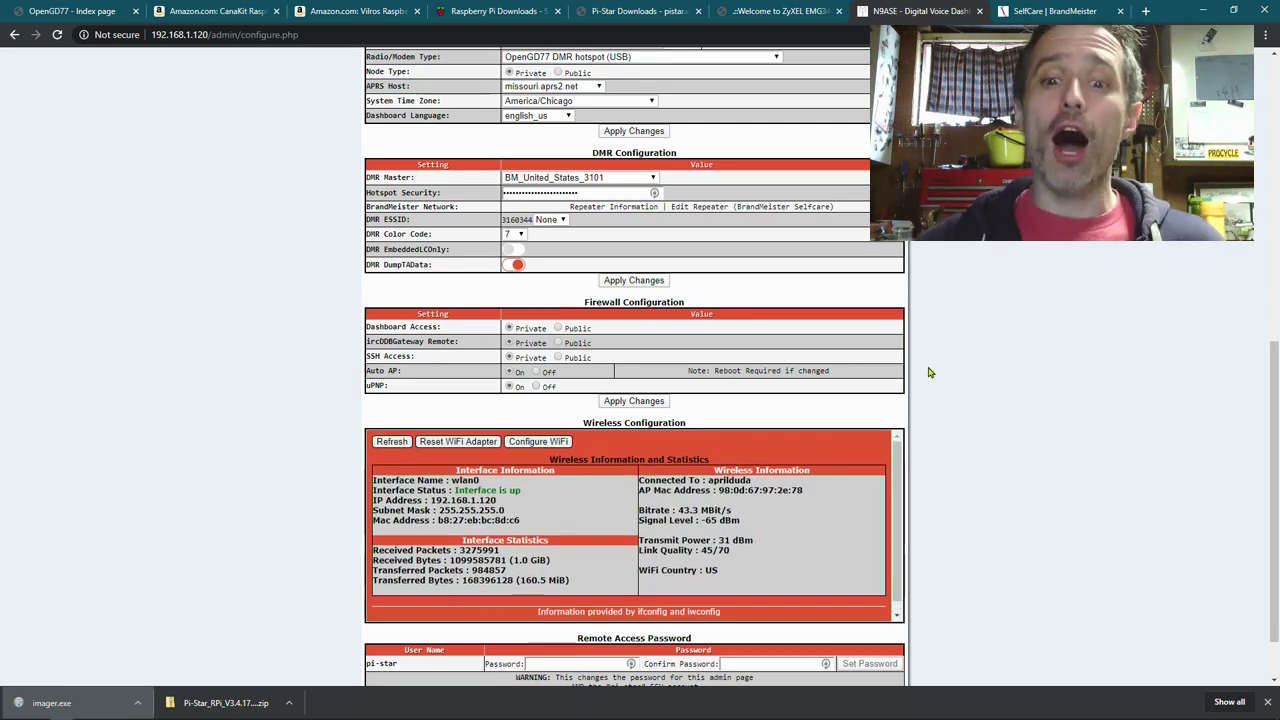
# Step: Go to the Pi-Star Dashboard showing 445.200000 MHz, color code 7 and TS2 enabled
pyautogui.scroll(6, 928, 380)
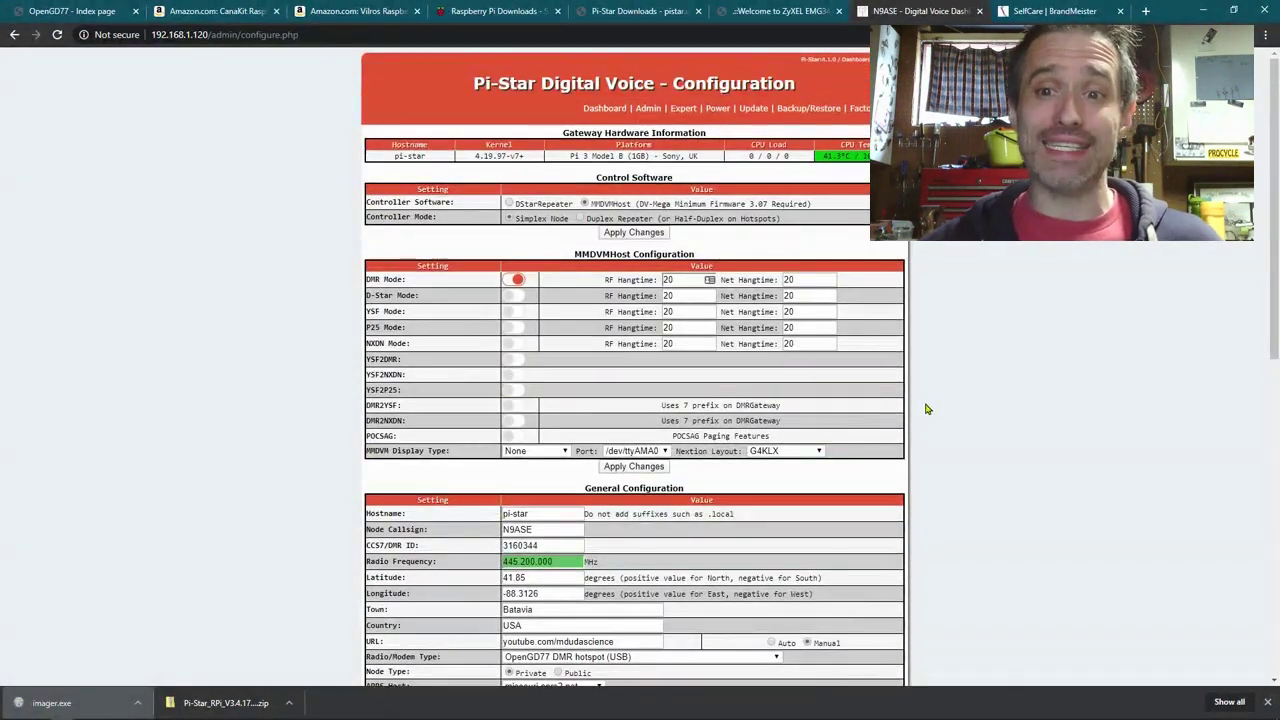
pyautogui.click(605, 110)
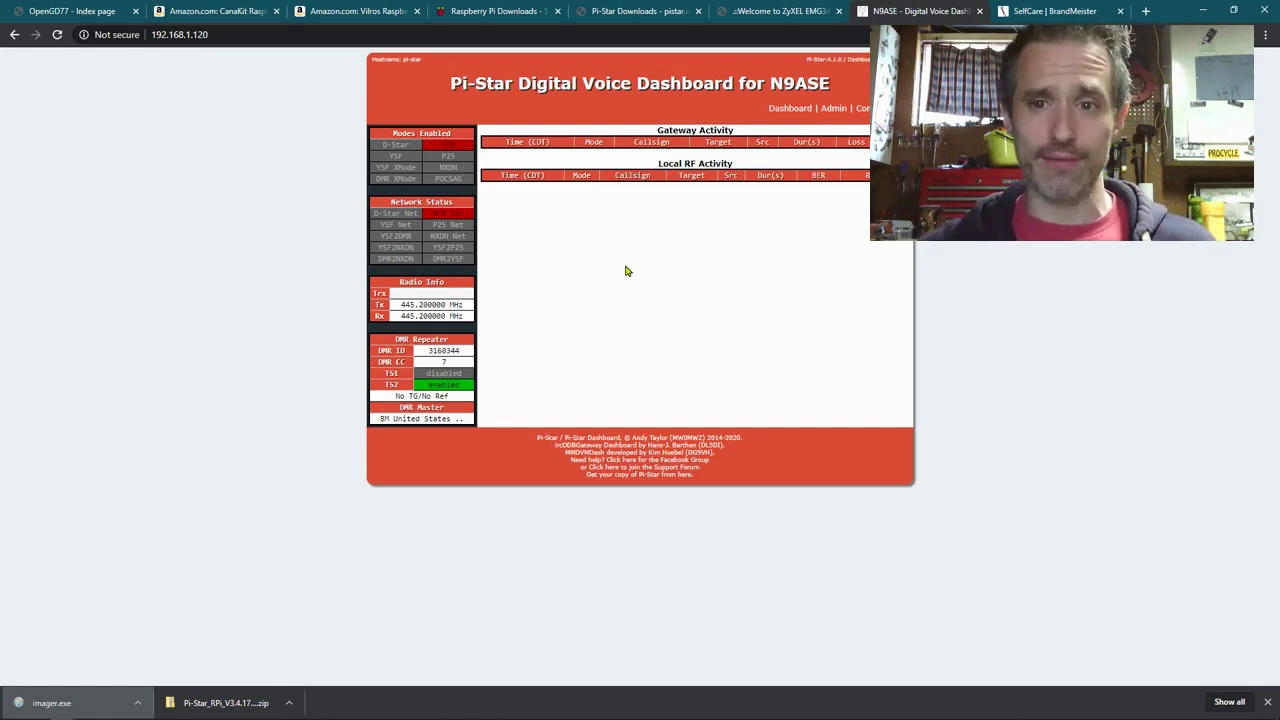
# Step: Navigate through Admin and Configuration to Pi-Star's Expert Editors page
pyautogui.click(862, 113)
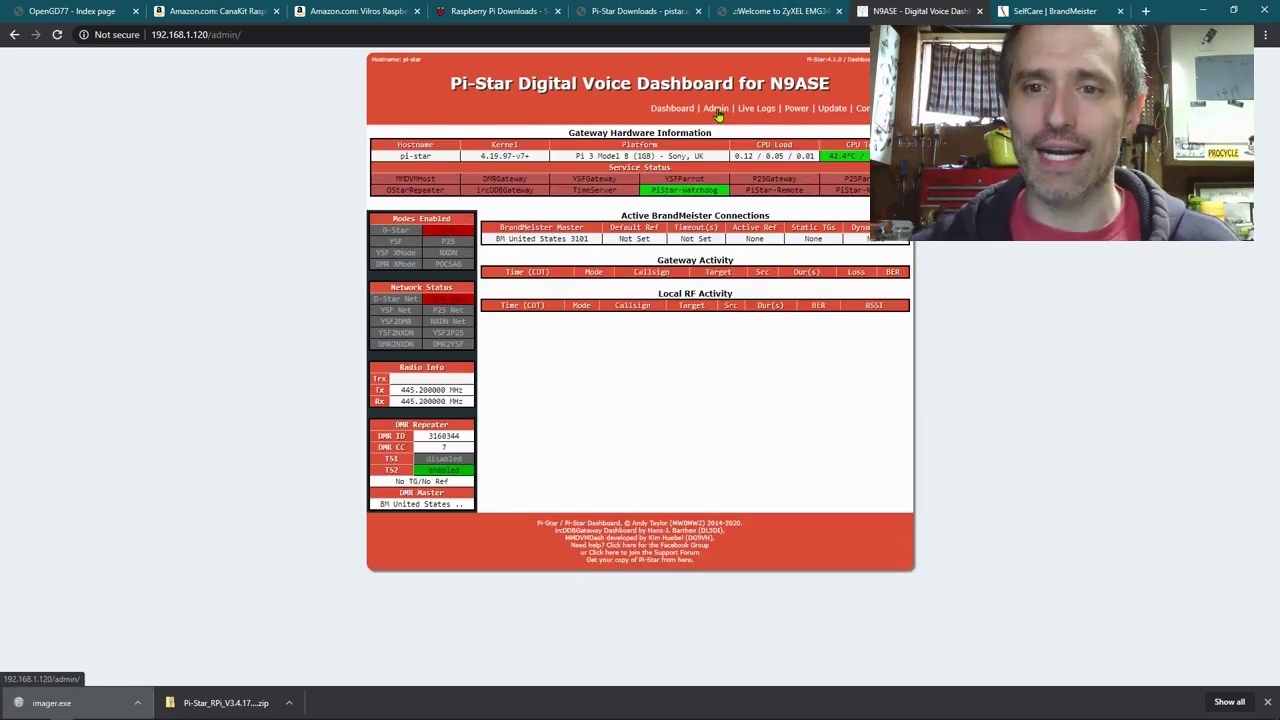
pyautogui.click(862, 112)
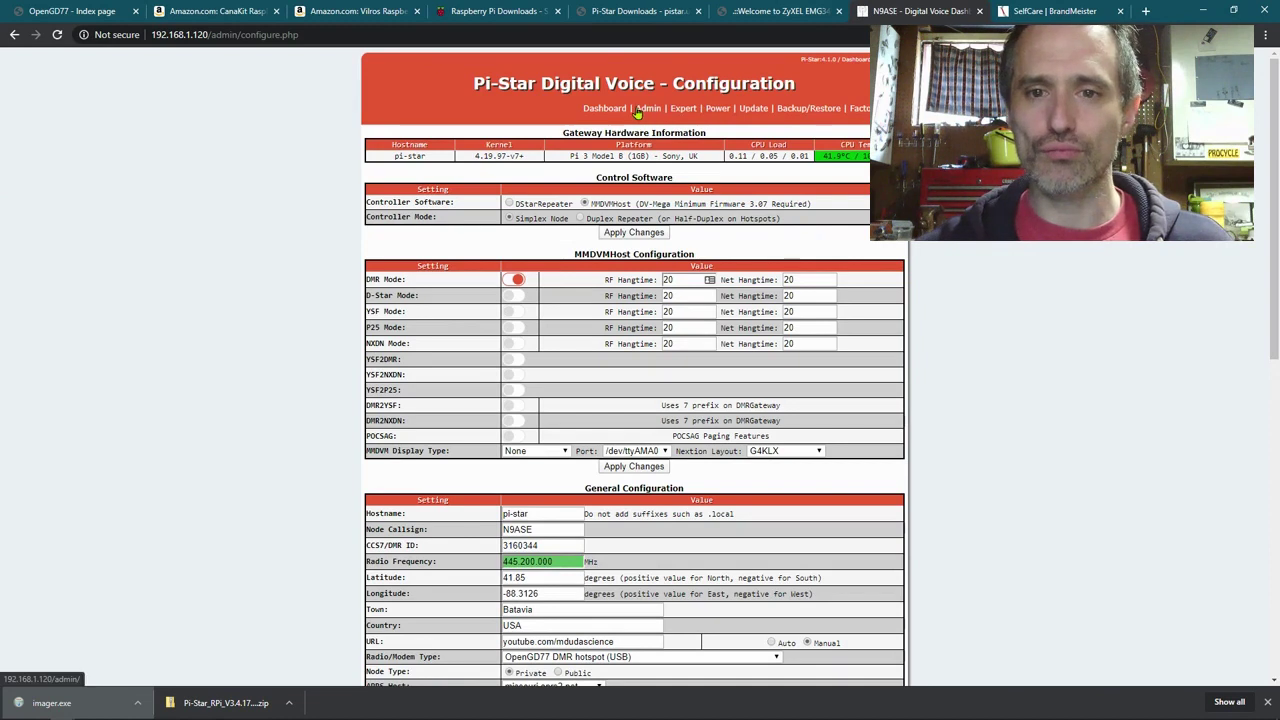
pyautogui.click(685, 112)
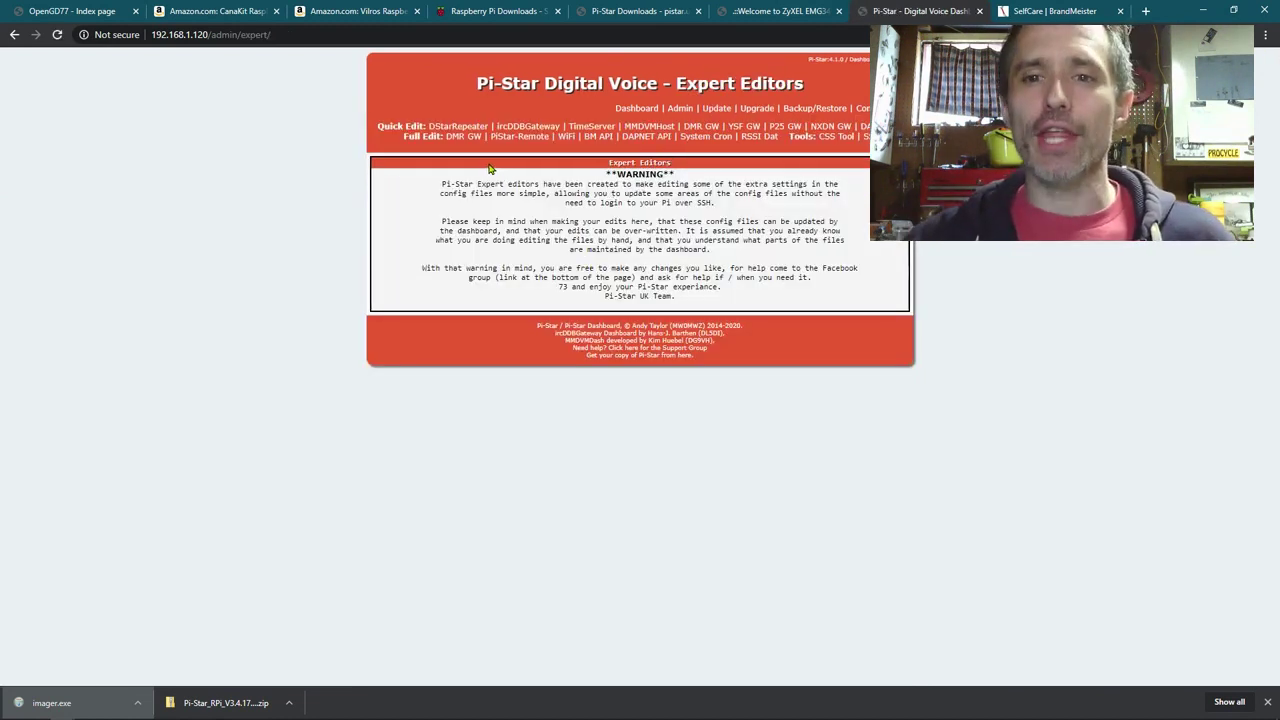
pyautogui.click(650, 126)
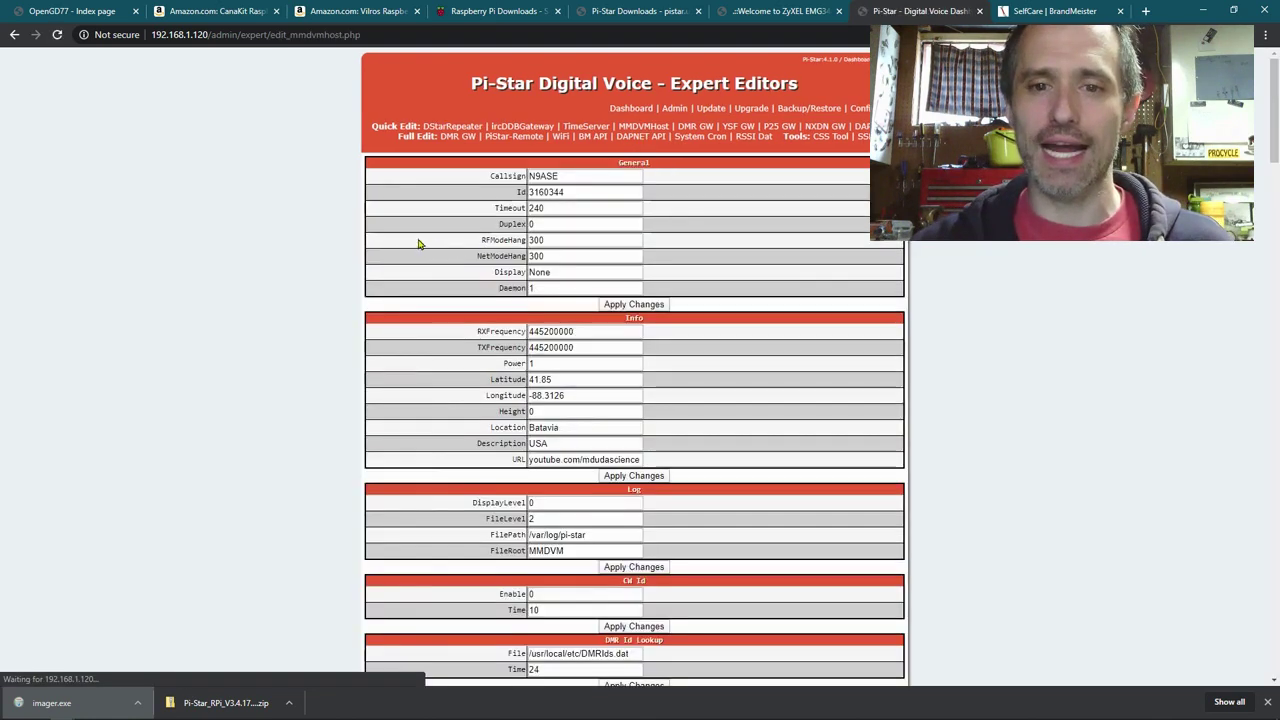
pyautogui.scroll(-5, 367, 252)
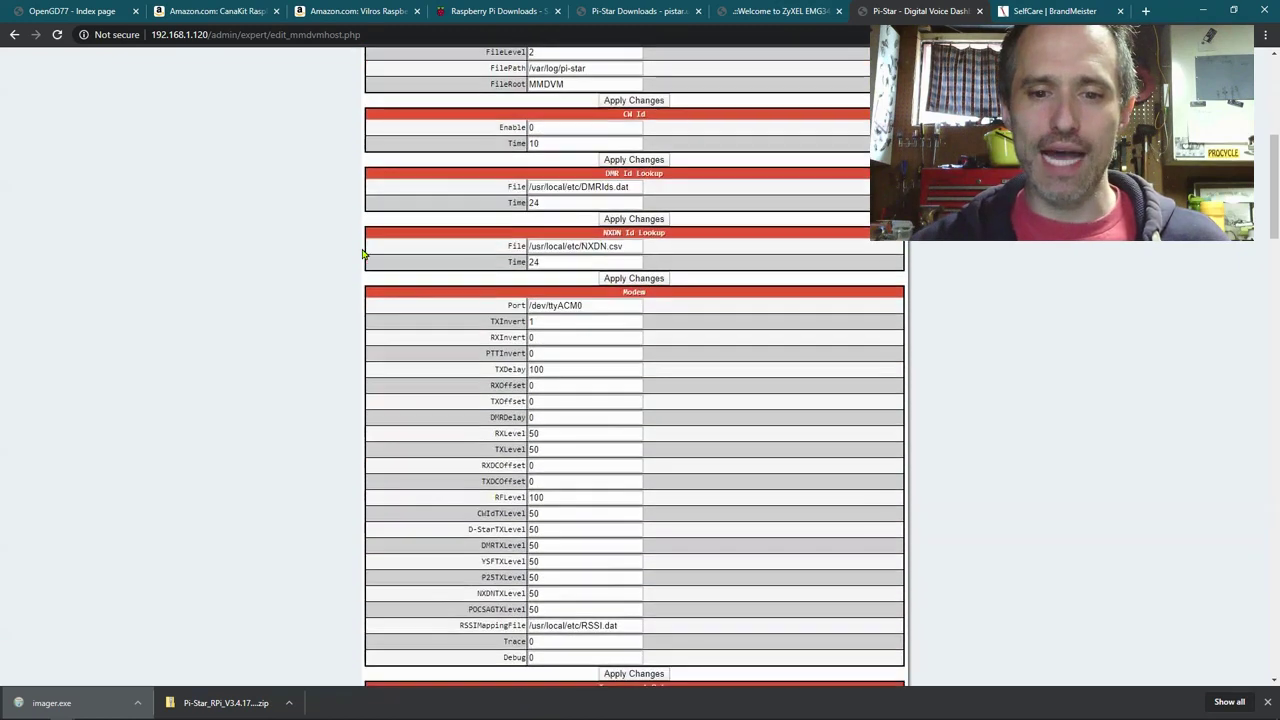
pyautogui.scroll(-2, 363, 254)
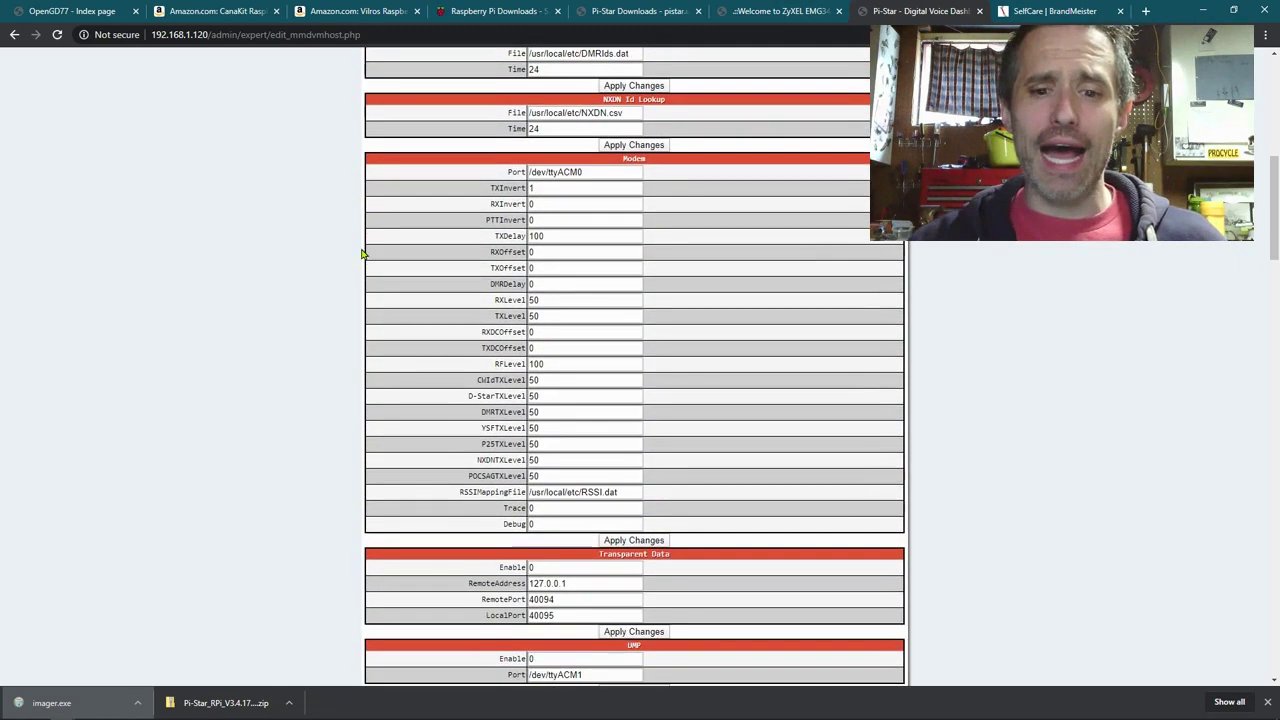
pyautogui.scroll(-3, 363, 254)
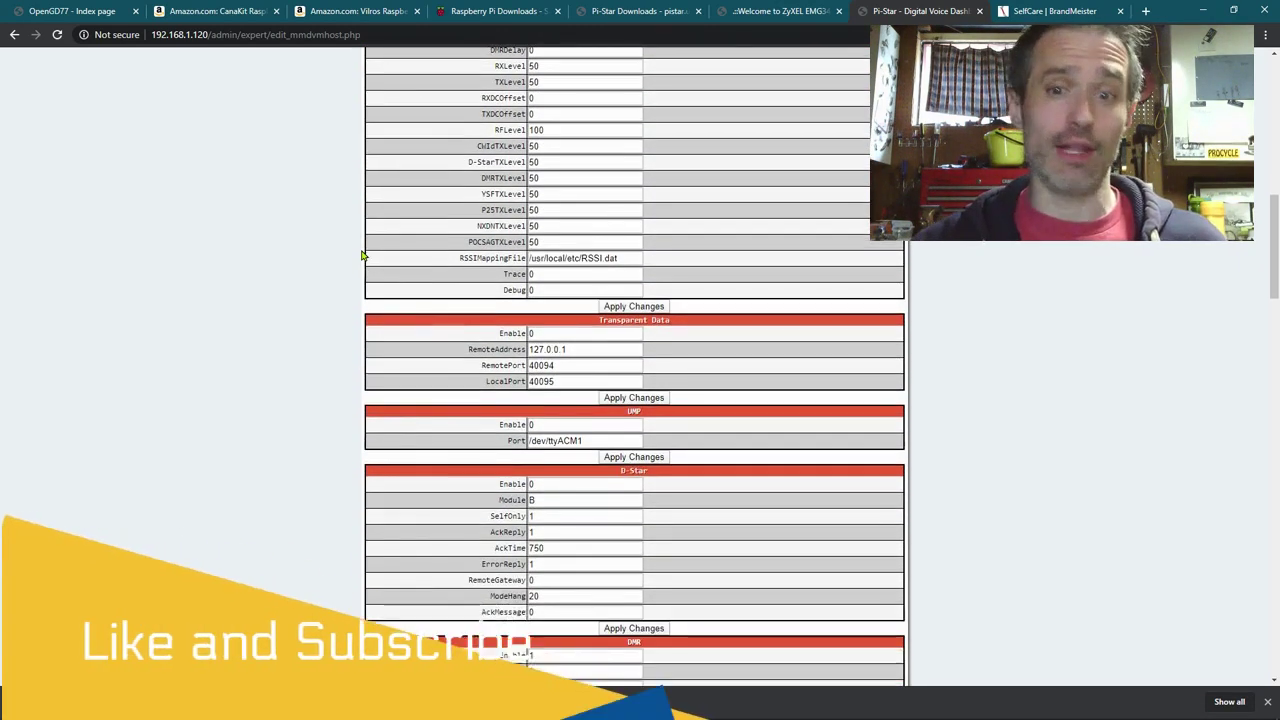
pyautogui.scroll(-2, 362, 257)
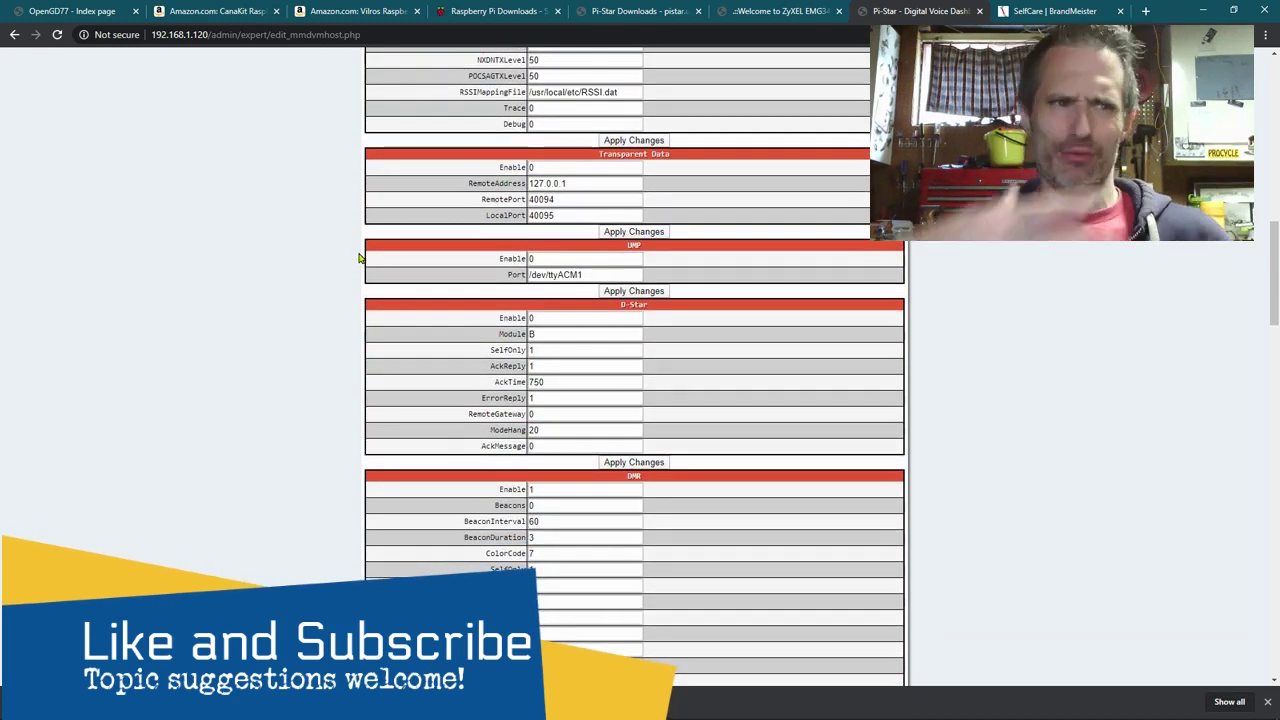
pyautogui.scroll(-1, 335, 314)
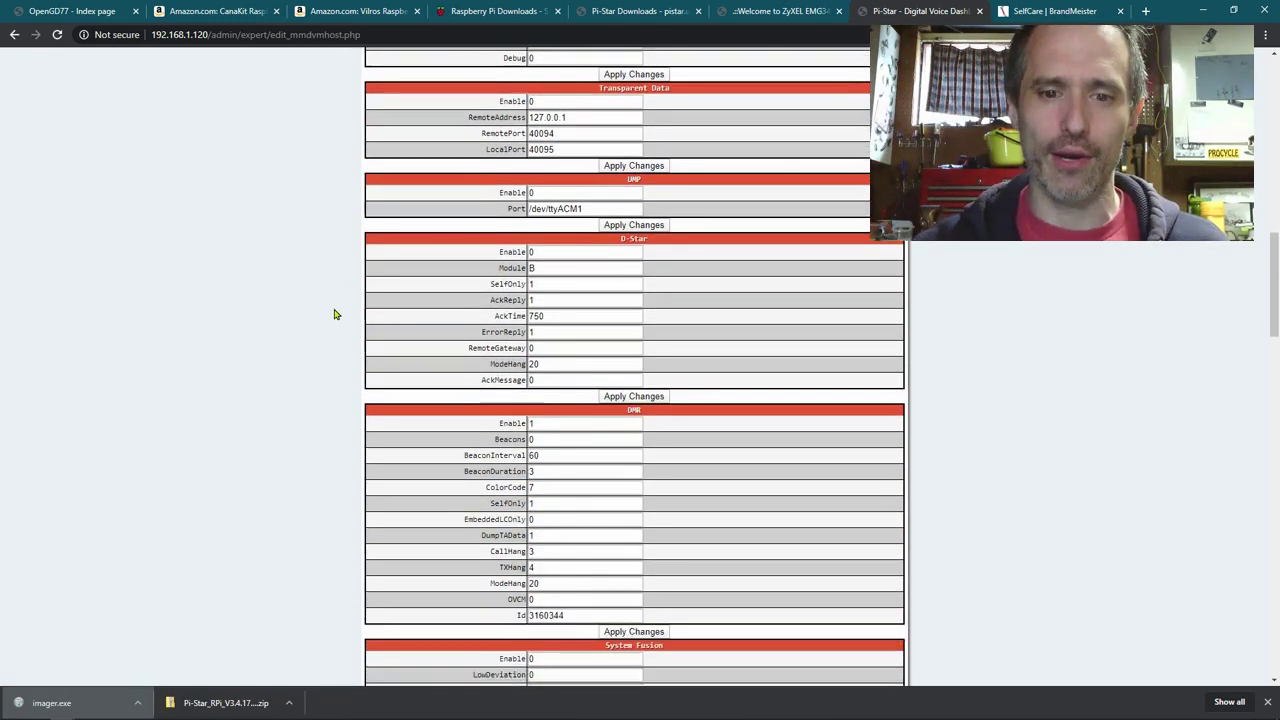
pyautogui.scroll(-1, 333, 316)
pyautogui.scroll(-2, 311, 346)
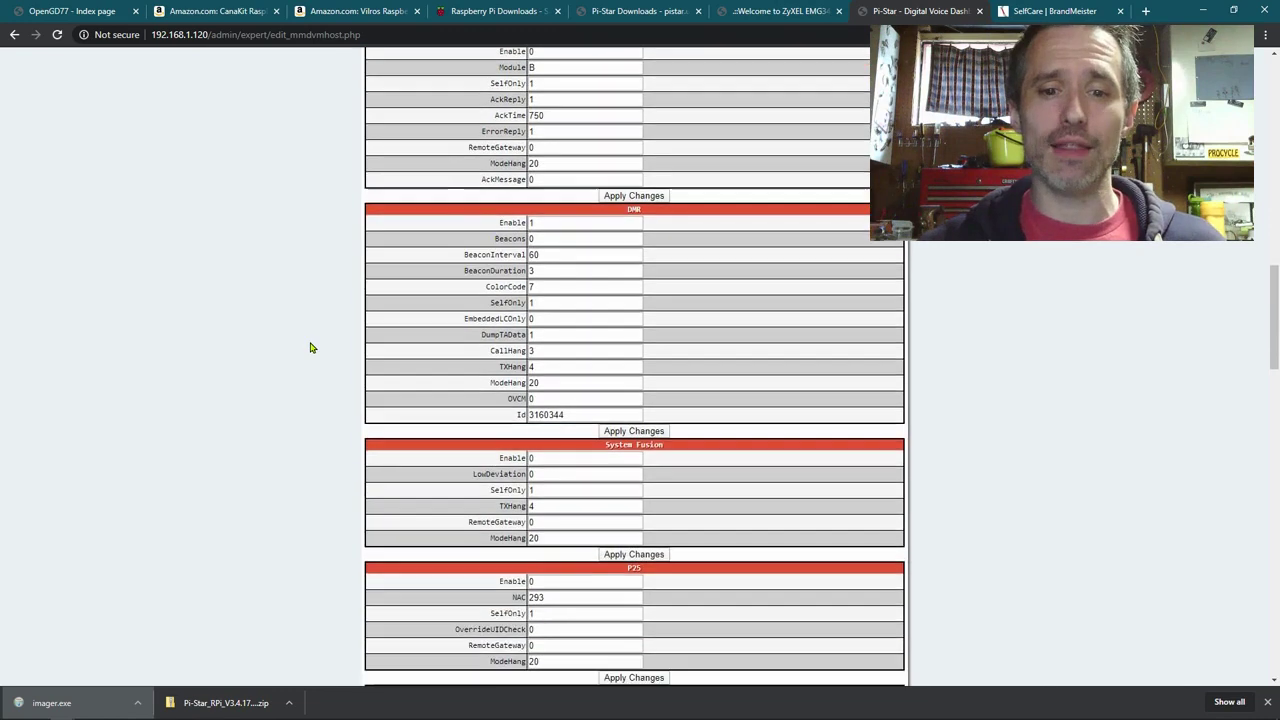
pyautogui.scroll(-1, 311, 347)
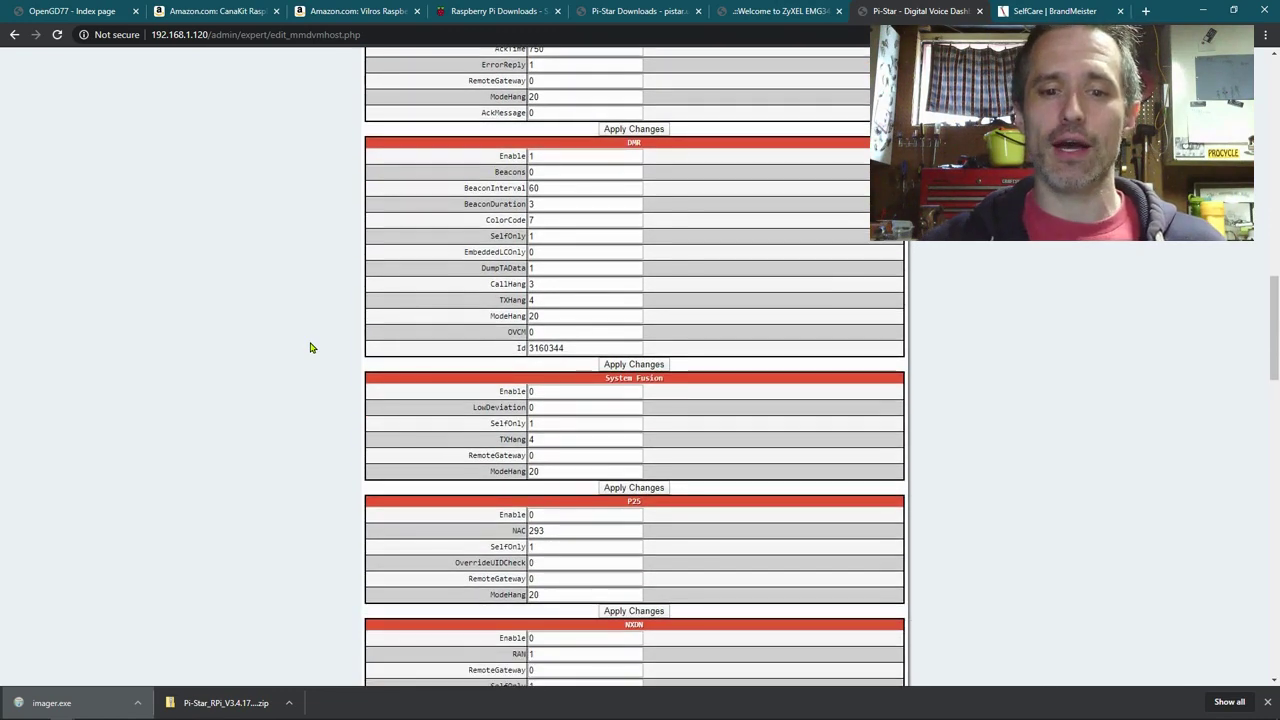
pyautogui.scroll(-8, 311, 347)
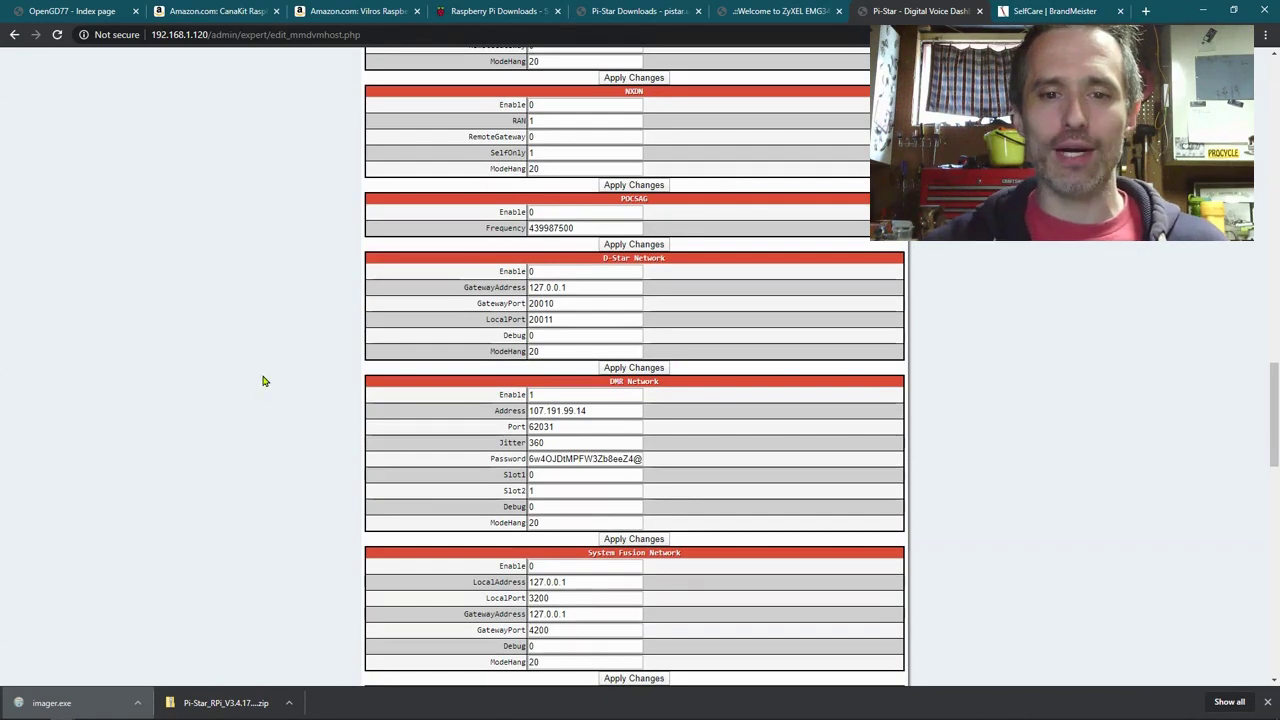
pyautogui.scroll(-20, 258, 385)
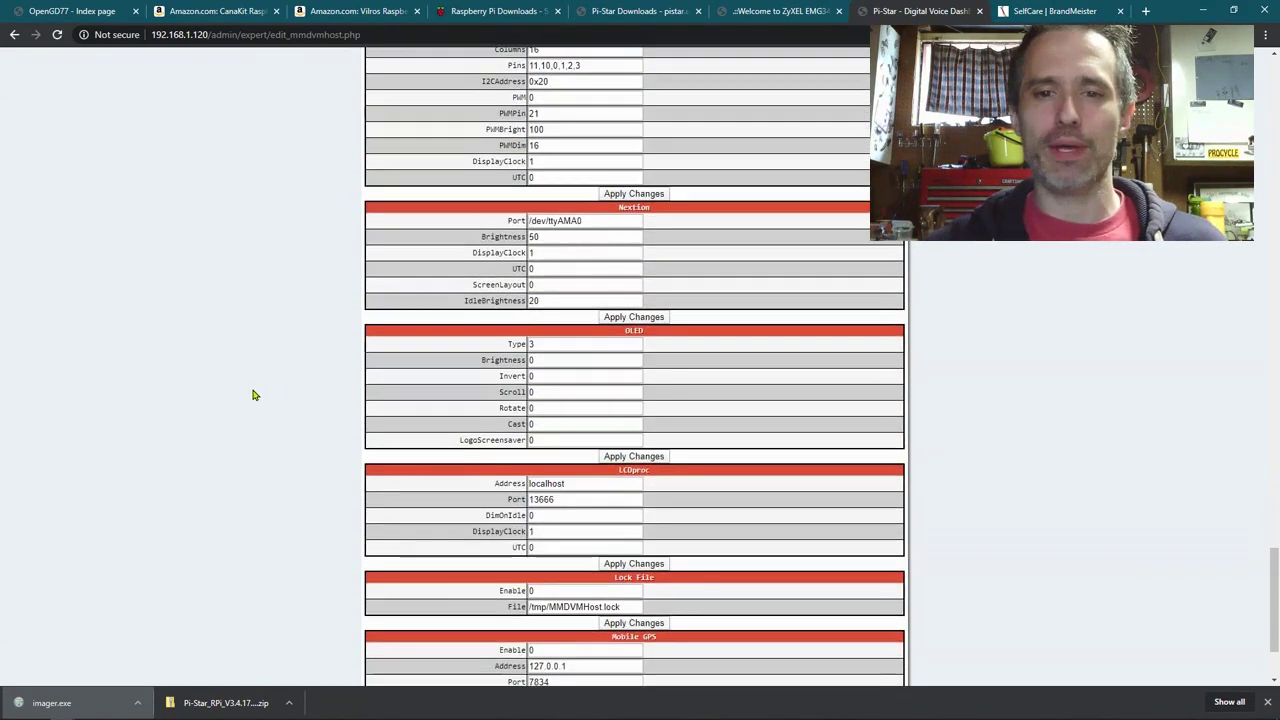
pyautogui.scroll(20, 227, 351)
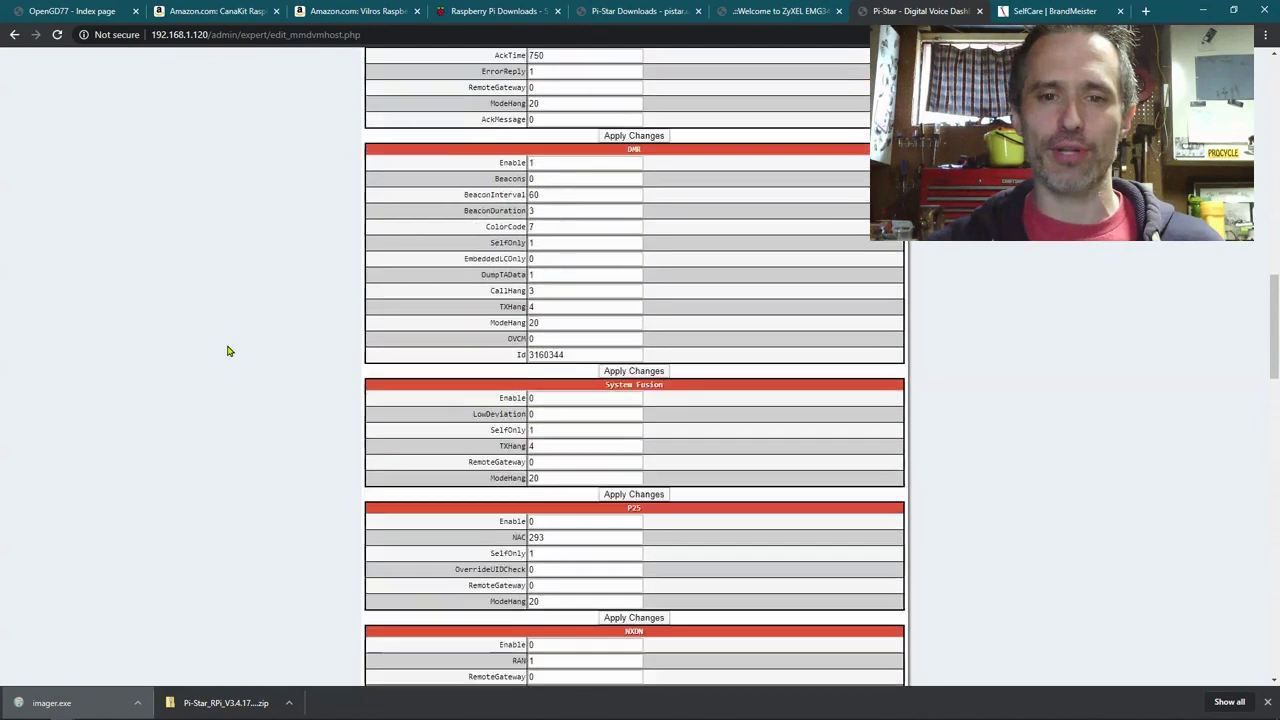
pyautogui.scroll(15, 227, 351)
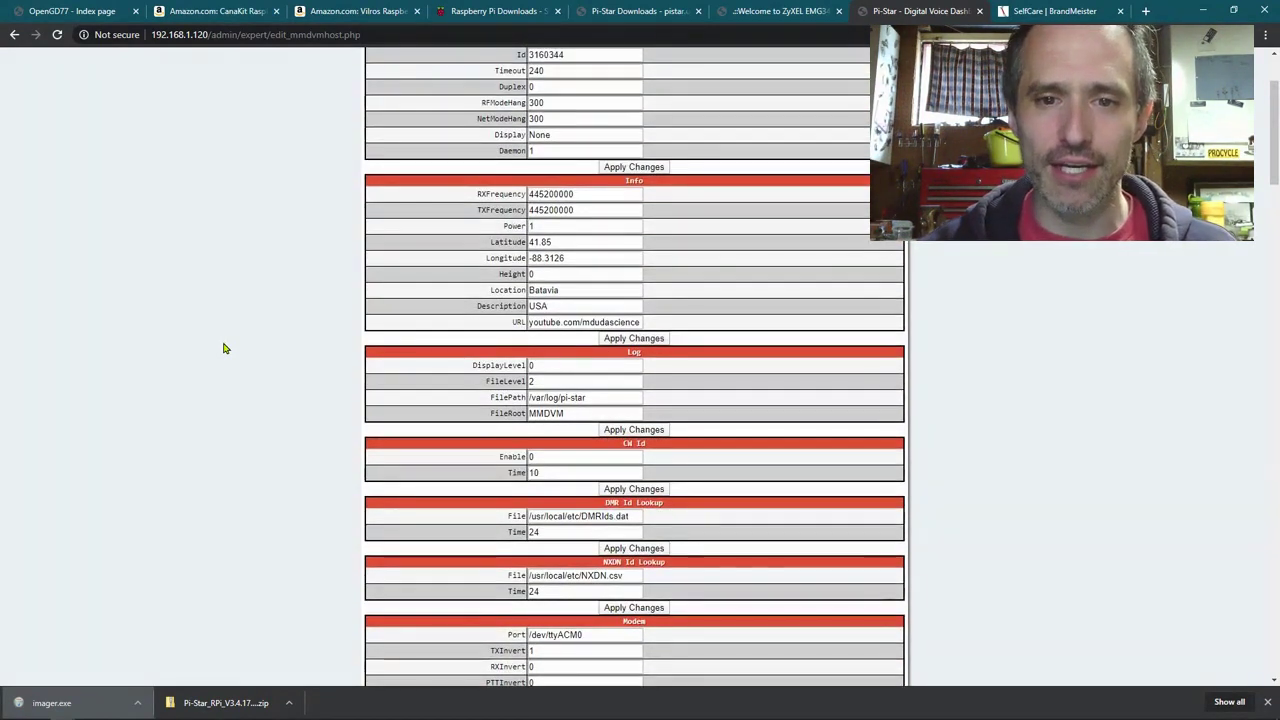
pyautogui.scroll(3, 224, 348)
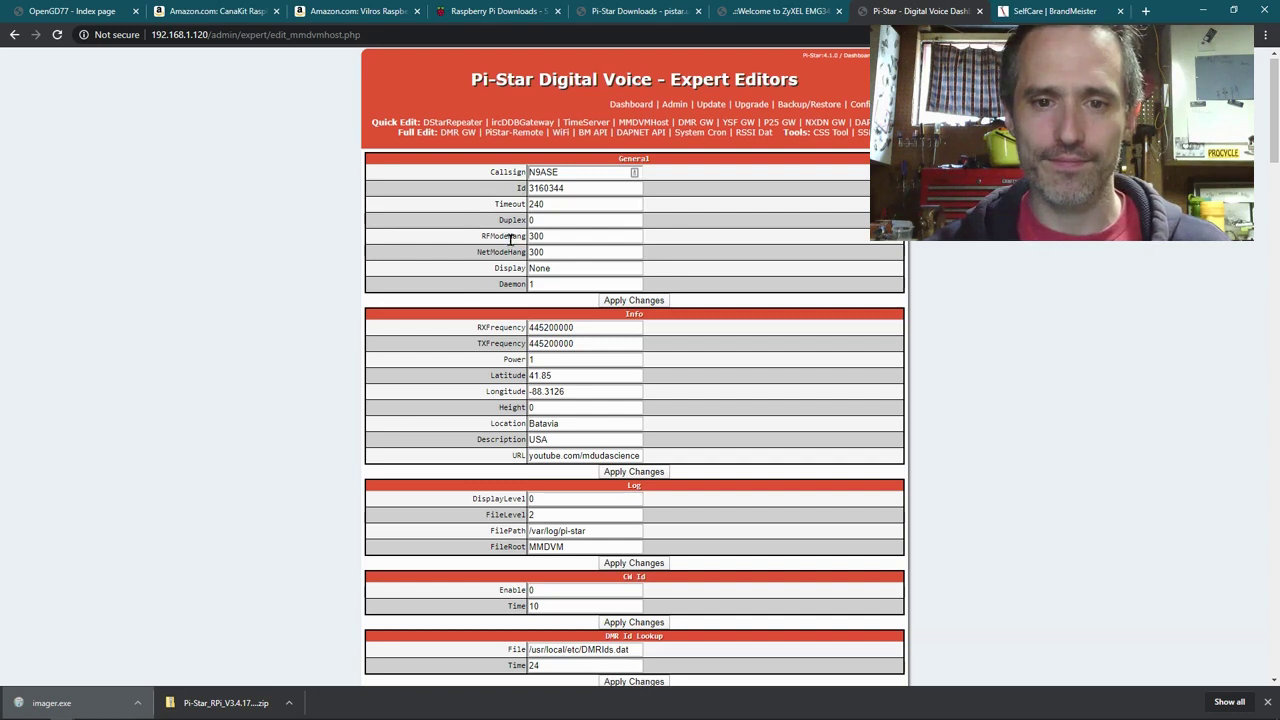
pyautogui.click(545, 359)
pyautogui.moveTo(532, 361); pyautogui.dragTo(505, 372)
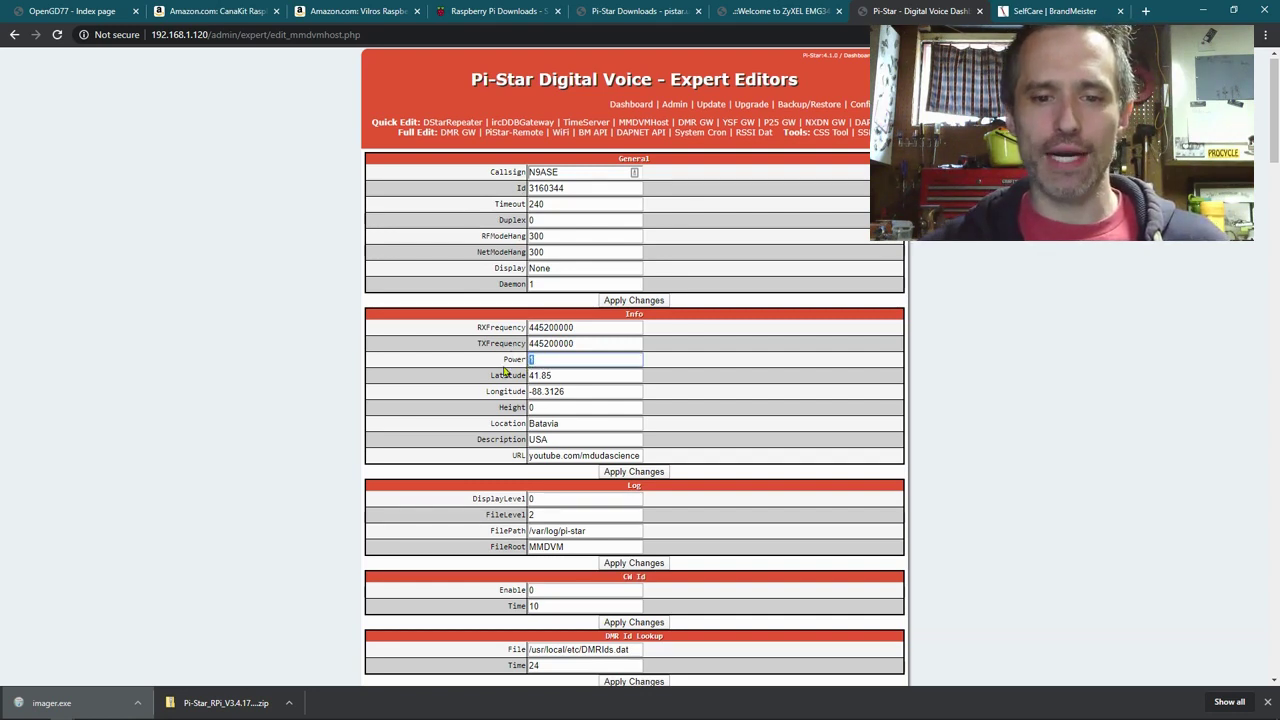
pyautogui.scroll(-3, 453, 361)
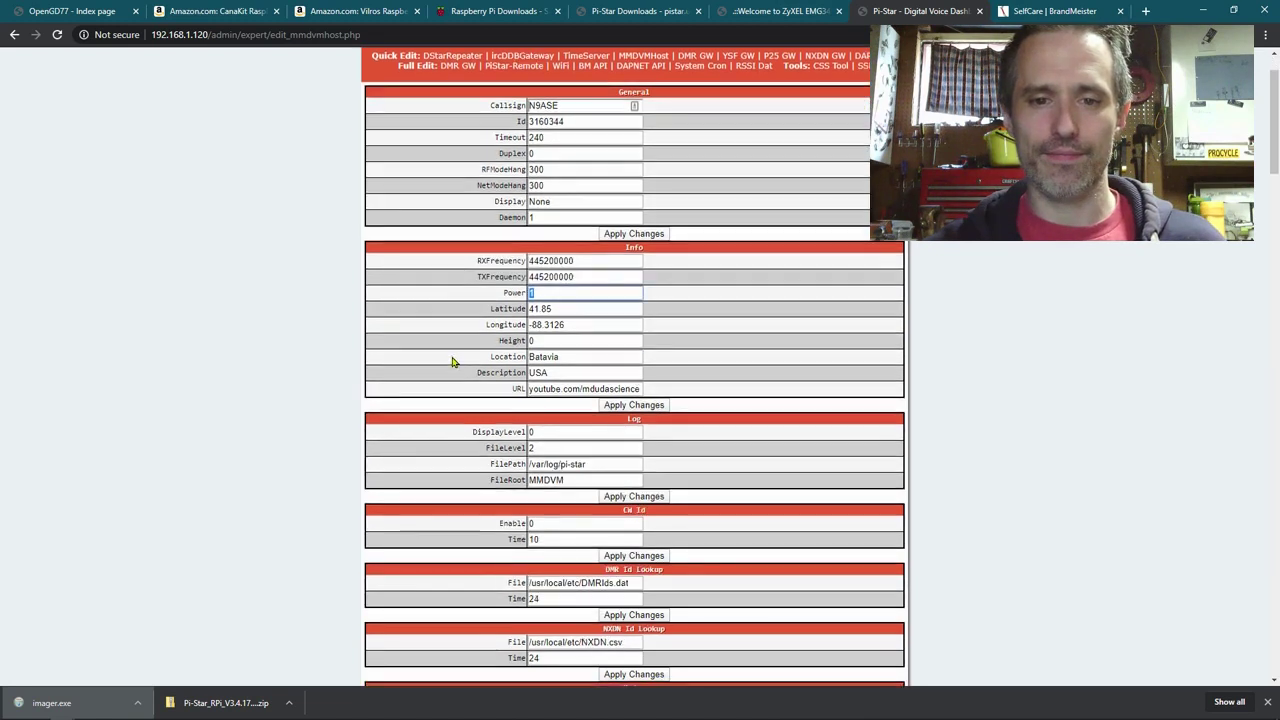
pyautogui.scroll(-1, 453, 361)
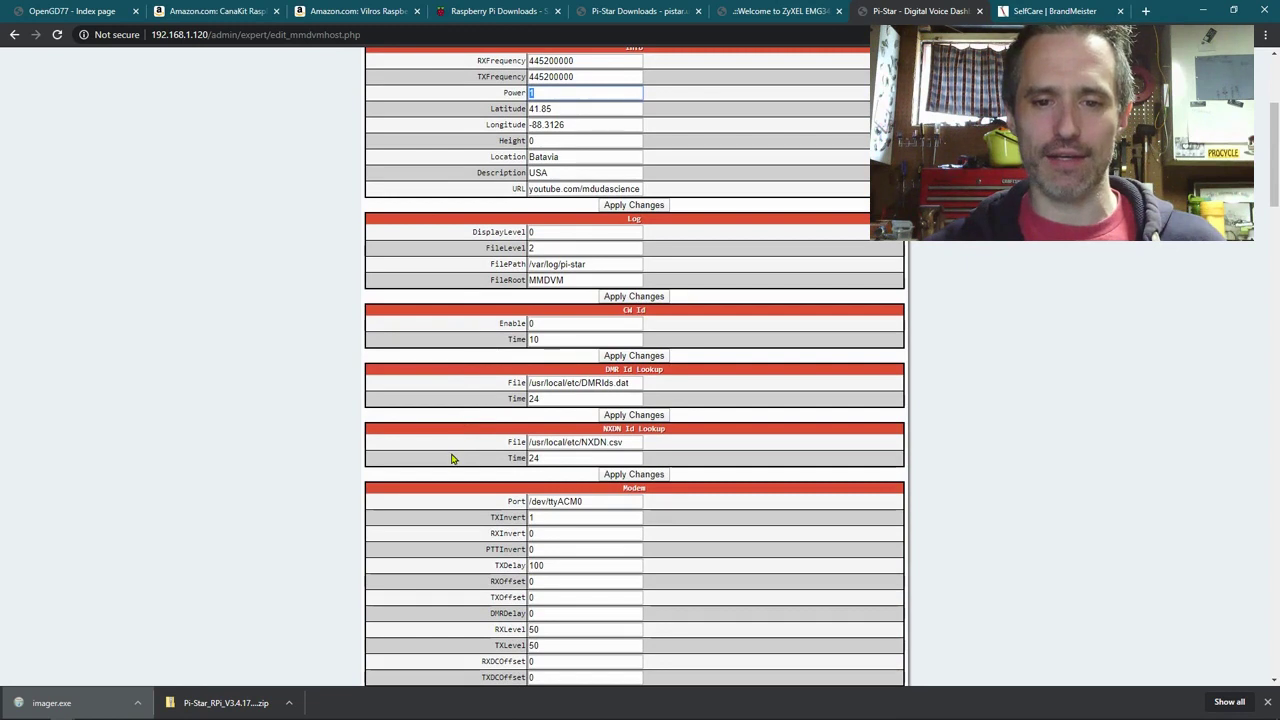
pyautogui.scroll(3, 450, 463)
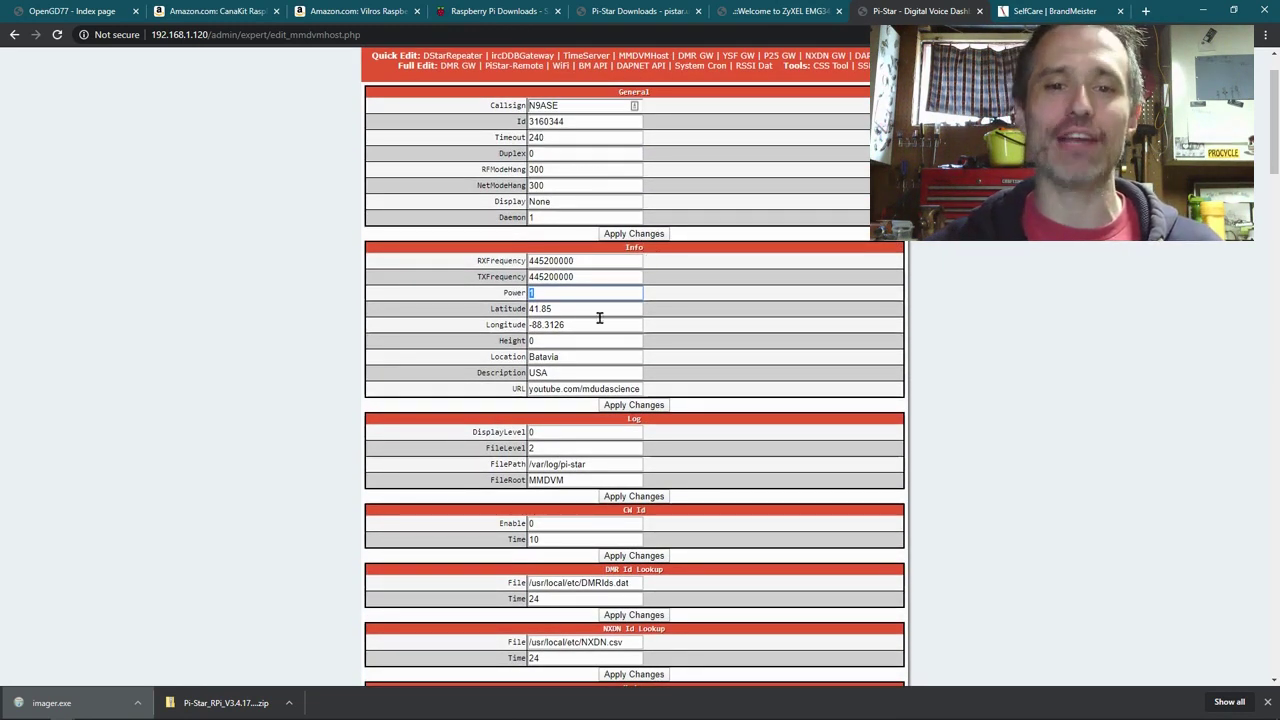
pyautogui.scroll(-6, 475, 348)
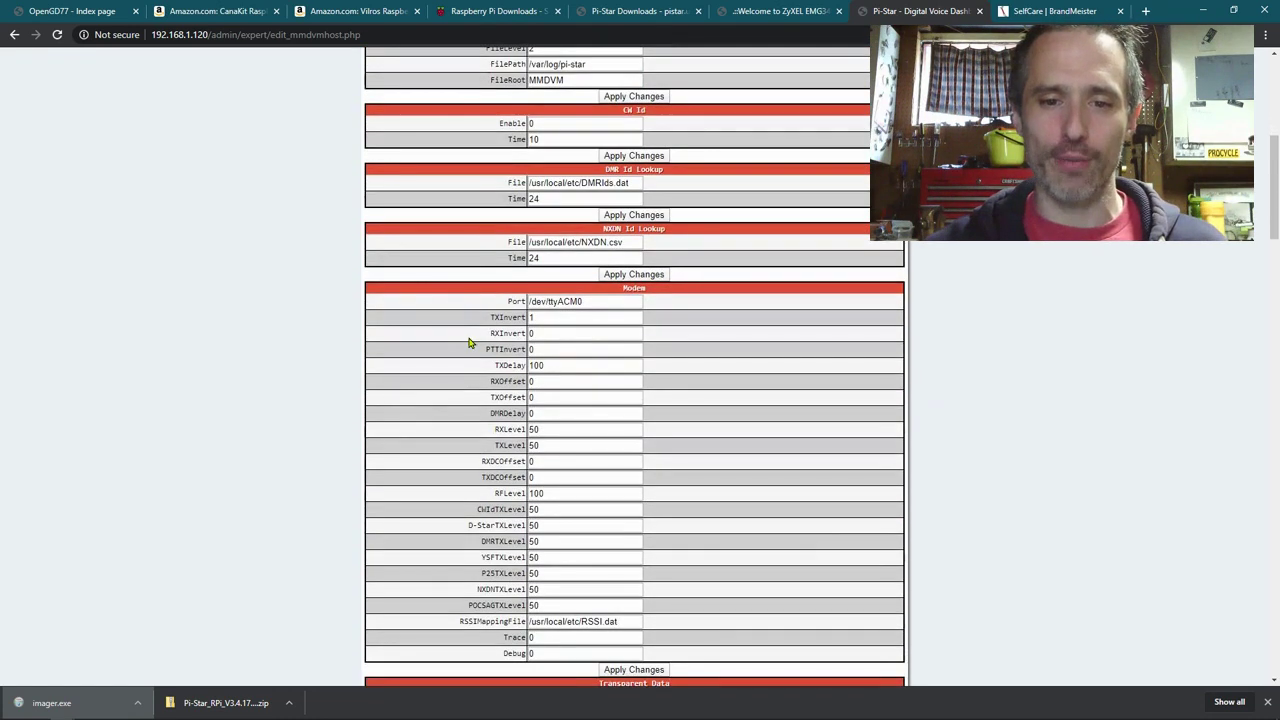
pyautogui.doubleClick(519, 494)
pyautogui.scroll(7, 510, 490)
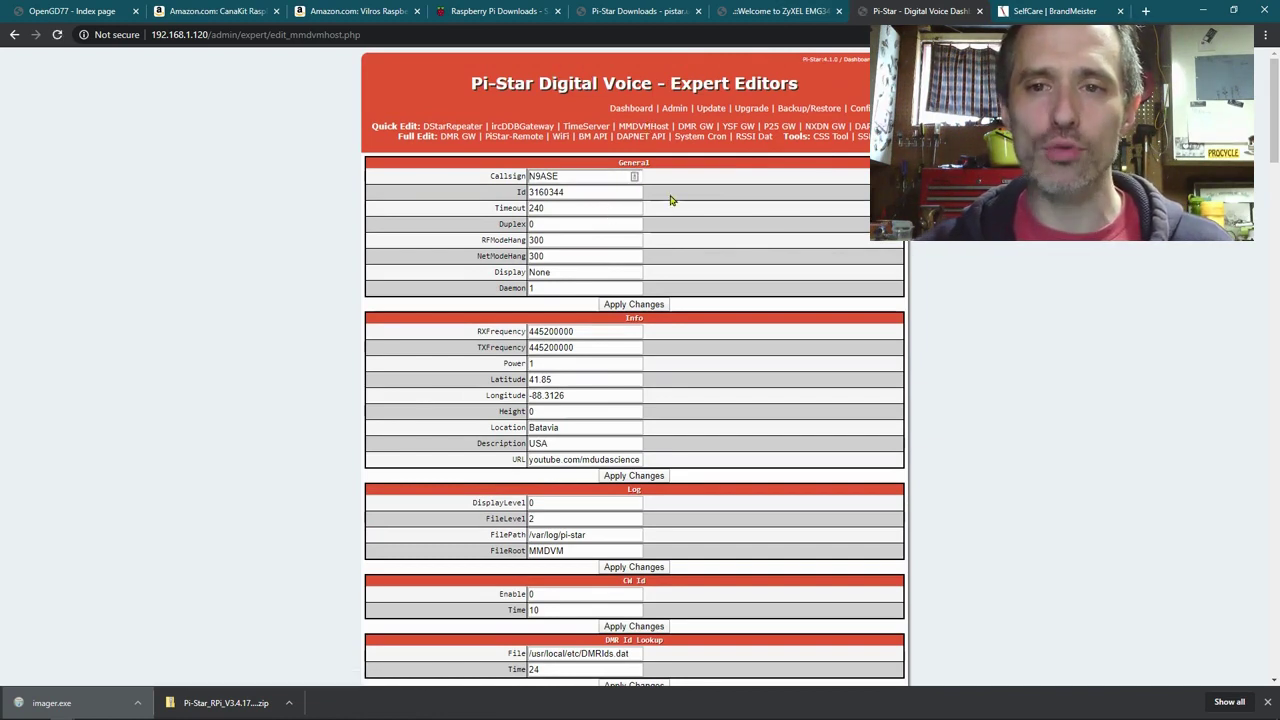
pyautogui.scroll(-1, 702, 227)
pyautogui.scroll(-5, 702, 227)
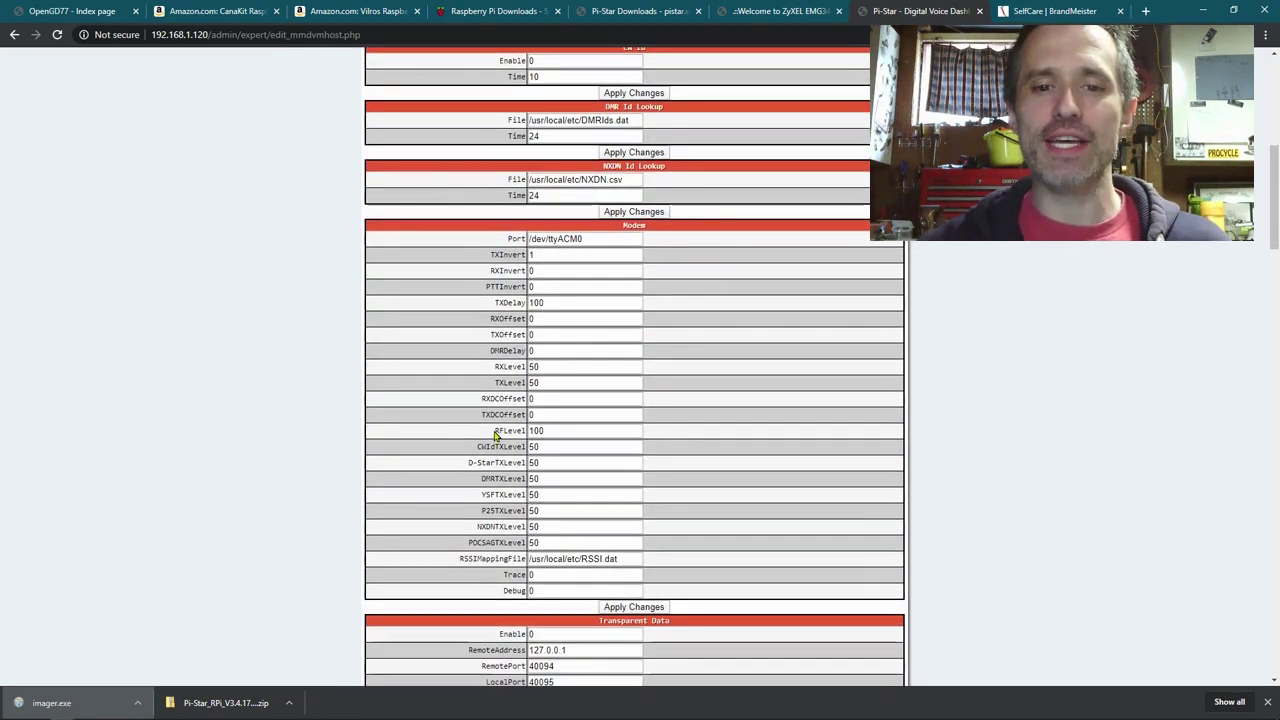
pyautogui.moveTo(496, 430); pyautogui.dragTo(527, 431)
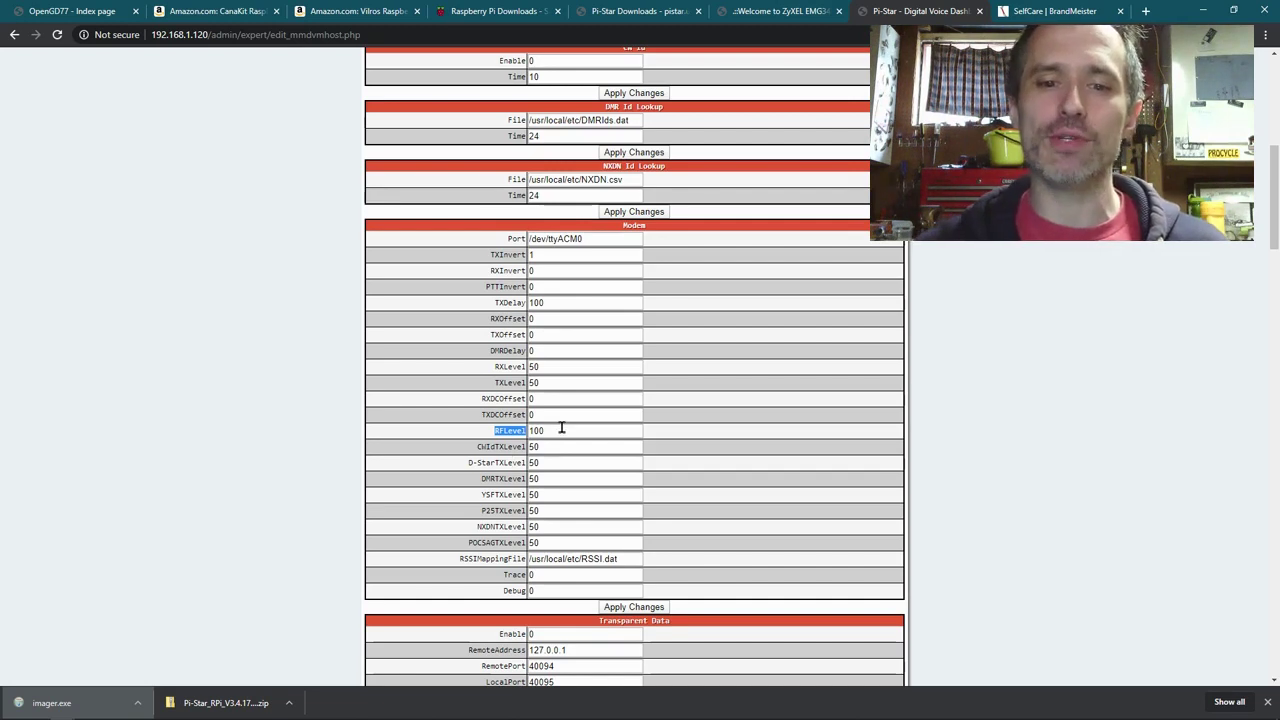
pyautogui.moveTo(561, 428); pyautogui.dragTo(520, 428)
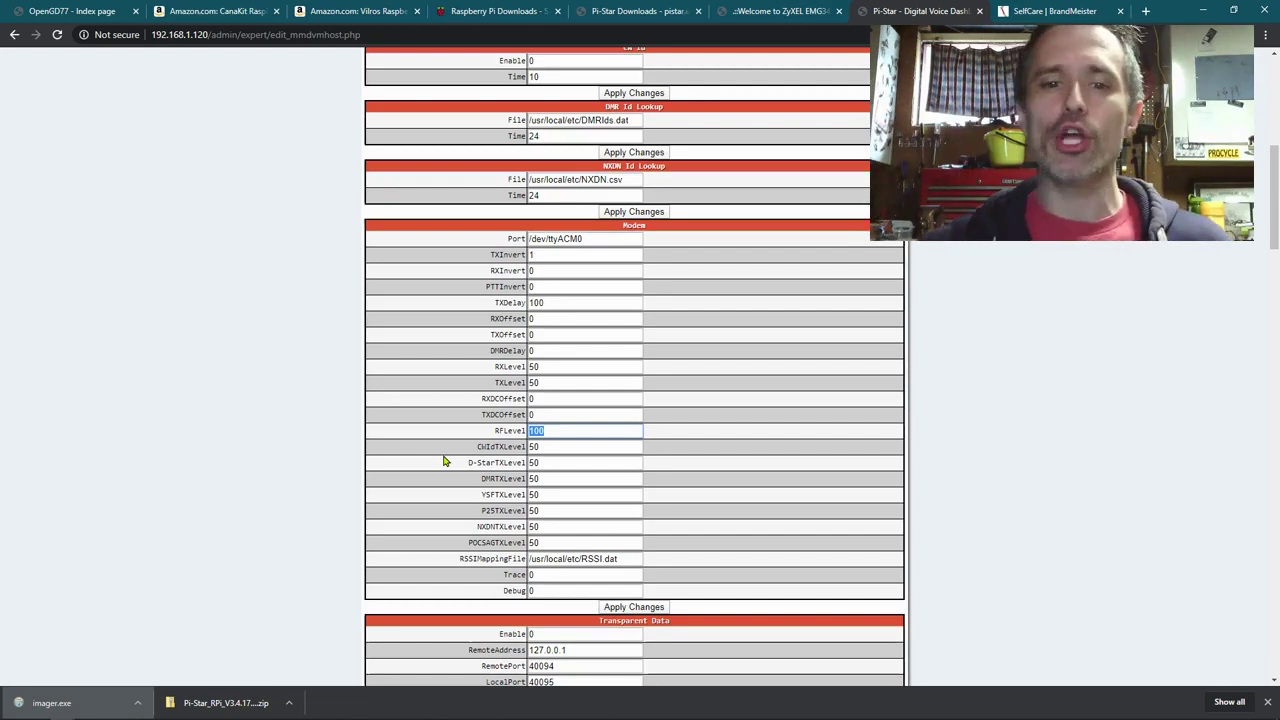
pyautogui.moveTo(561, 431); pyautogui.dragTo(518, 431)
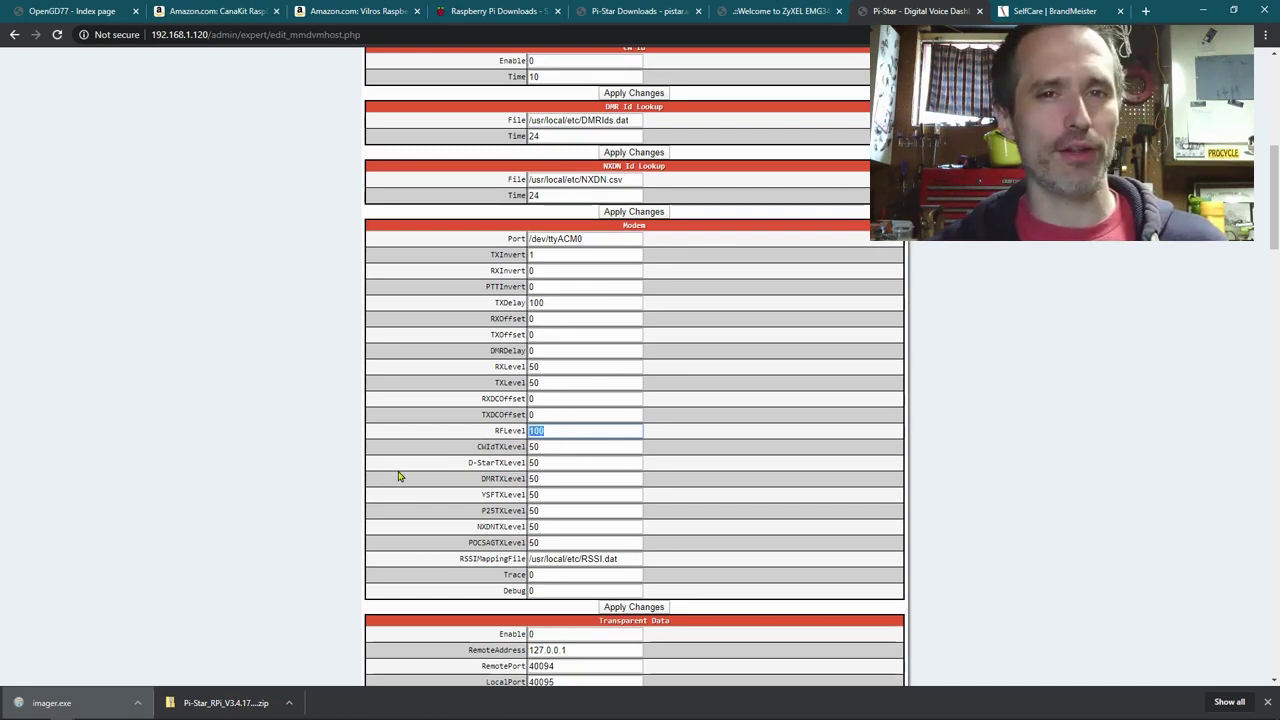
pyautogui.moveTo(573, 430); pyautogui.dragTo(495, 430)
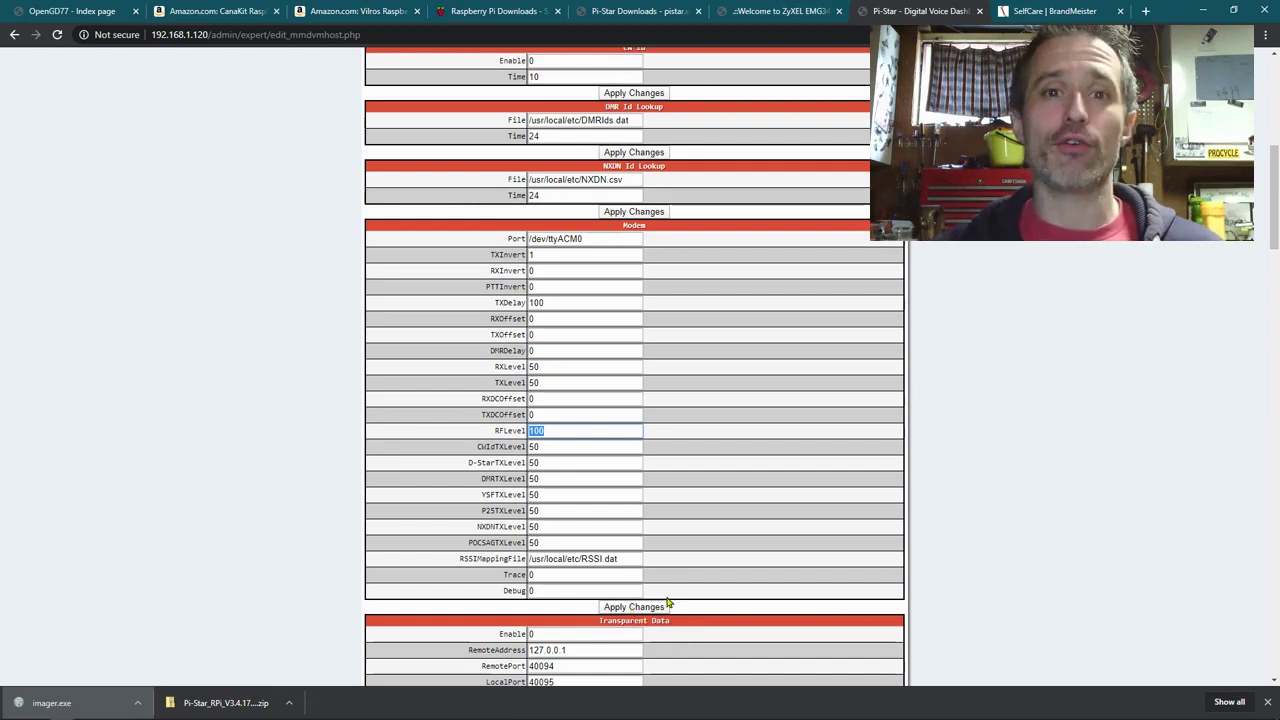
# Step: Switch back to the 'OpenGD77 - Index page' forum tab
pyautogui.click(70, 10)
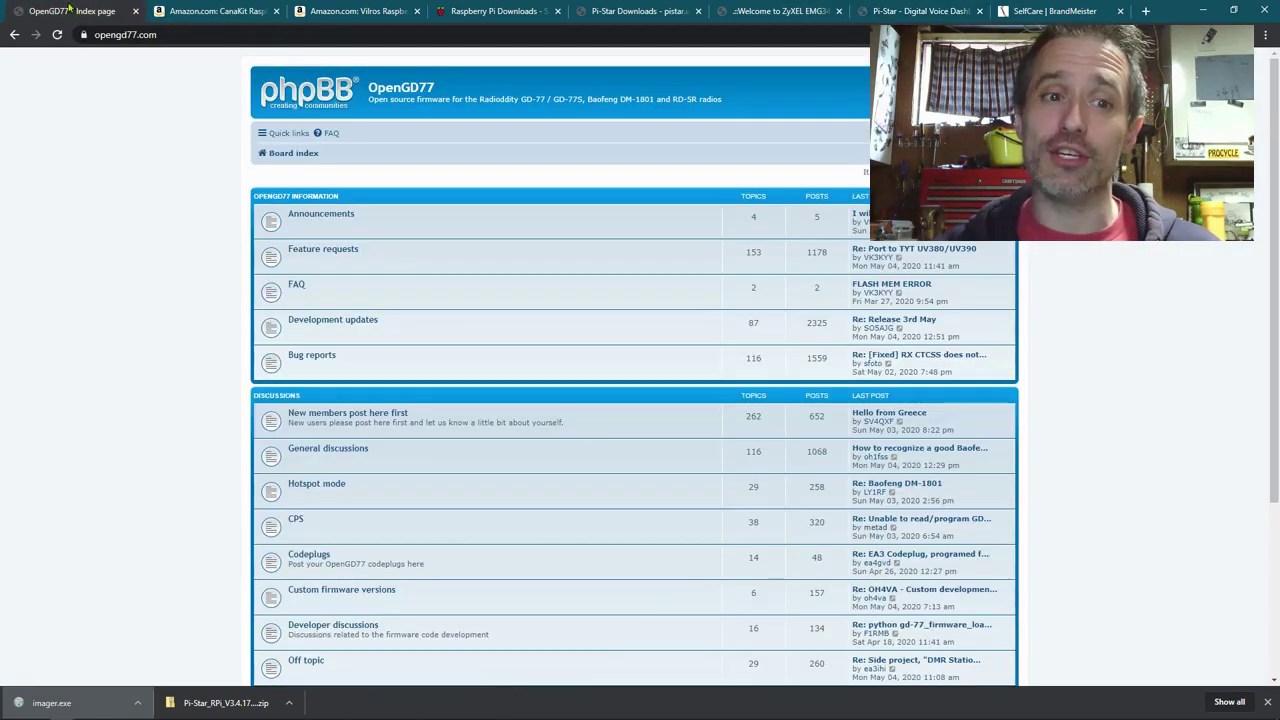